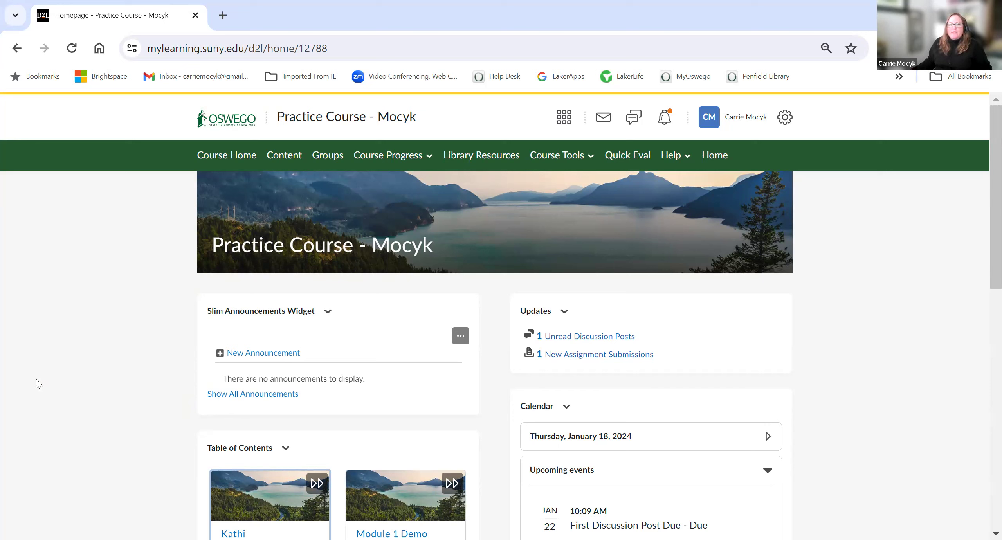
Step: Open the course's Discussions tool and start creating a new topic
left_click(540, 165)
left_click(532, 241)
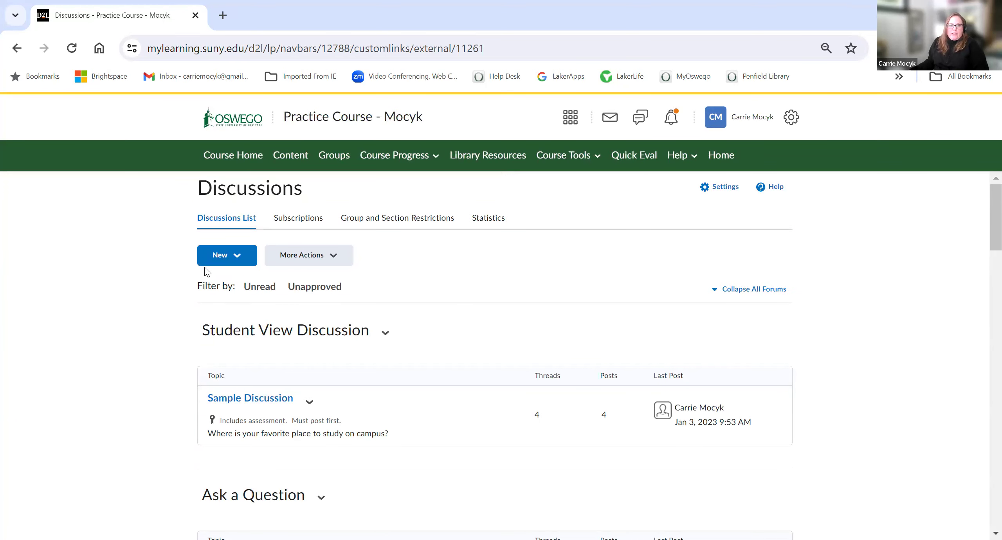
left_click(216, 260)
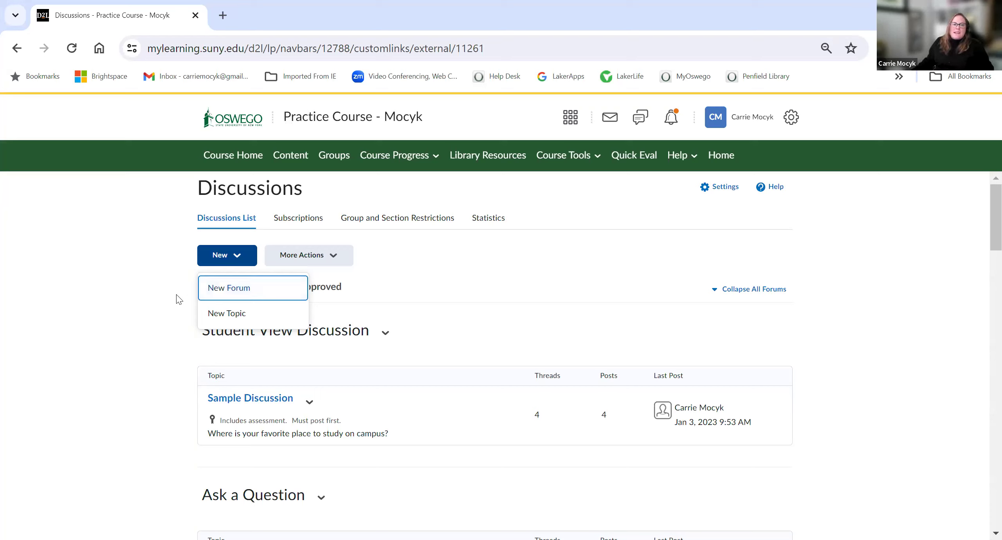
left_click(260, 319)
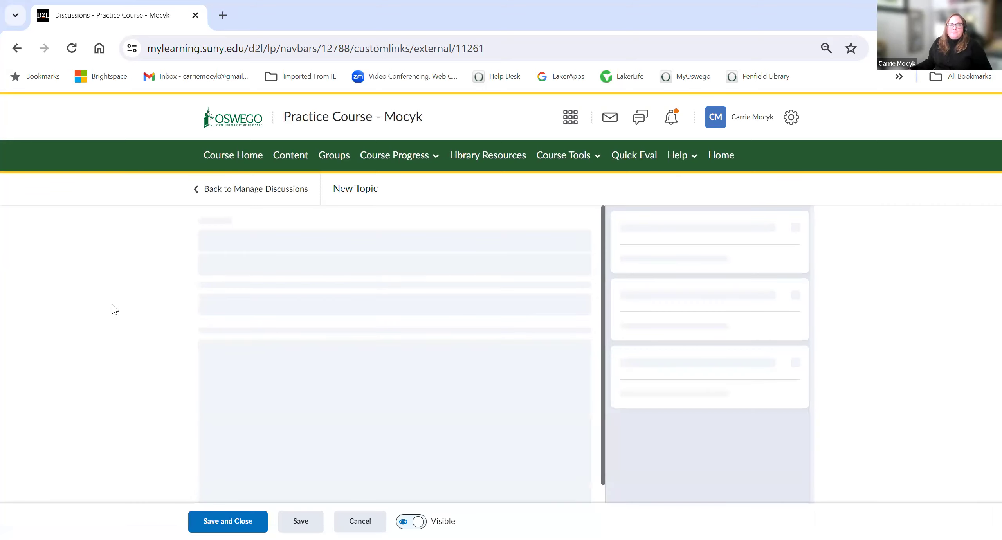
Step: Replace the default topic title with "Celt Session January 2024"
left_click(219, 237)
double_click(219, 240)
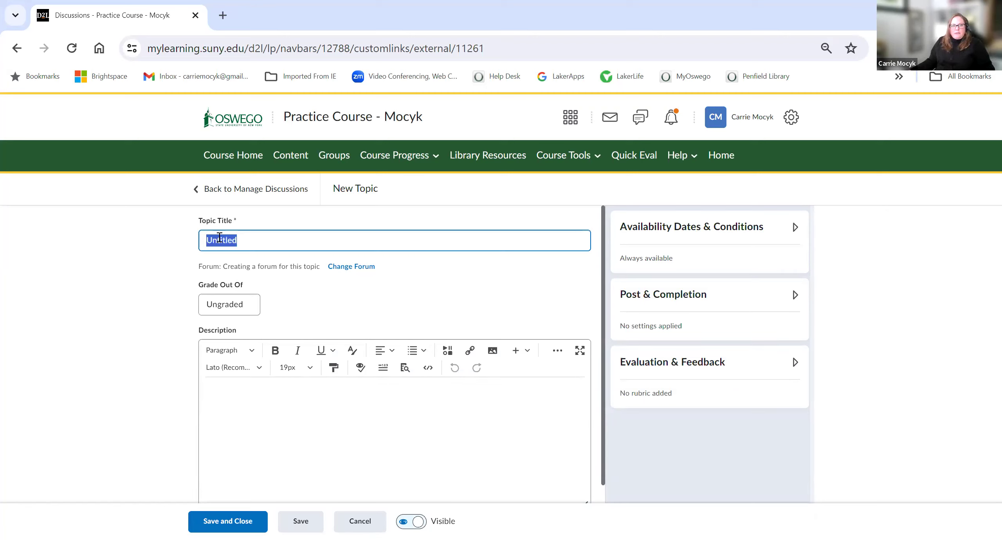
type("Ce")
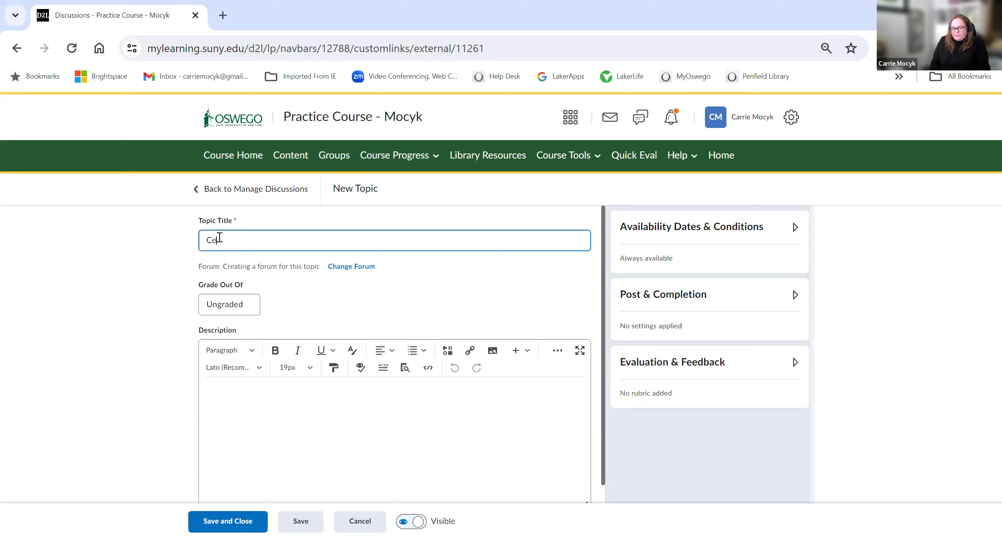
type("ll Session")
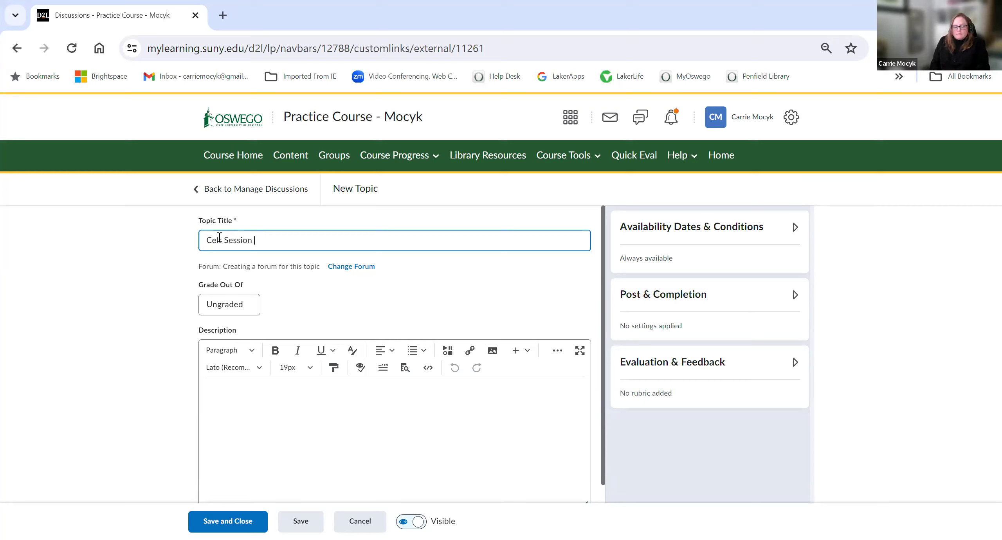
type(" Janu")
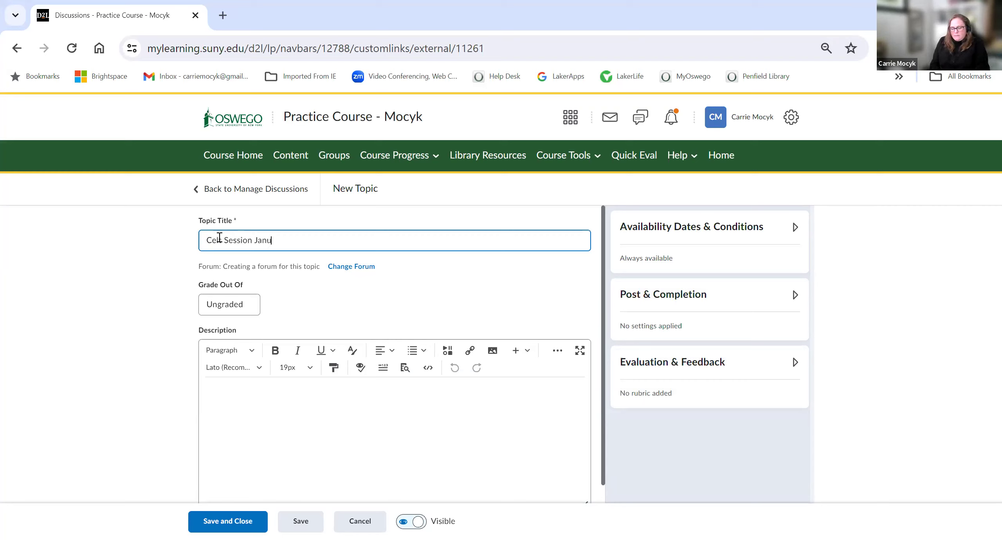
type("ary 2024")
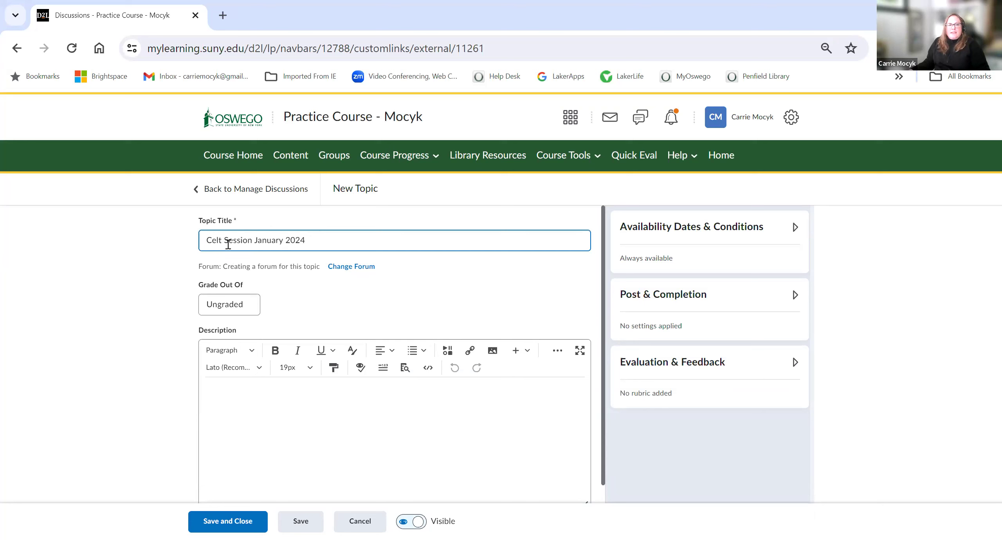
Step: Apply a new forum for the topic, titled "Celt Session January 2024"
left_click(224, 256)
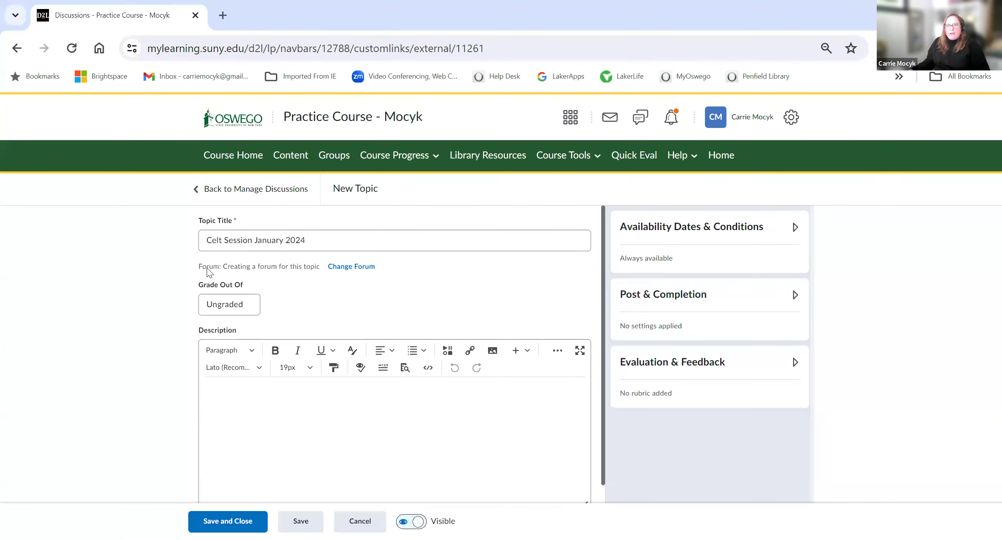
left_click(239, 245)
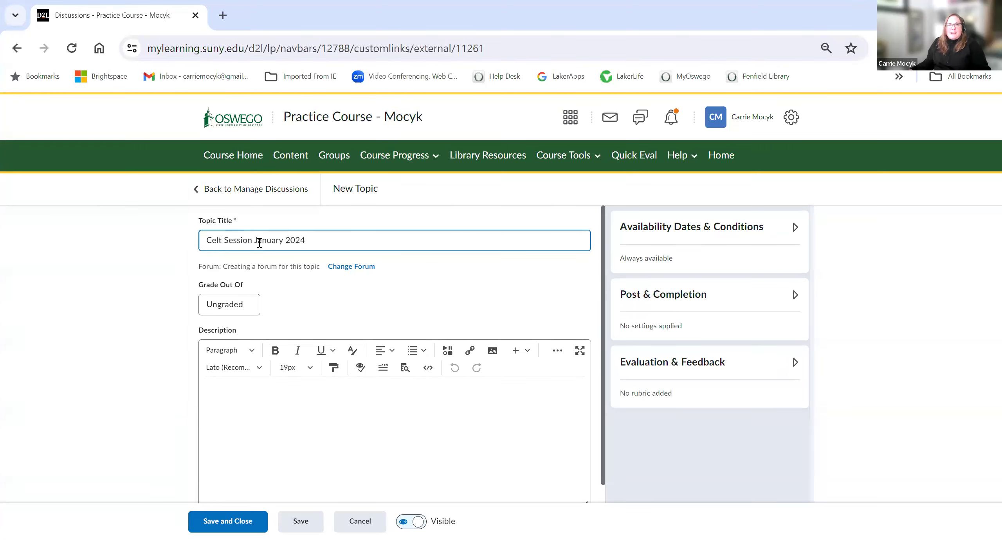
left_click(354, 269)
left_click(384, 323)
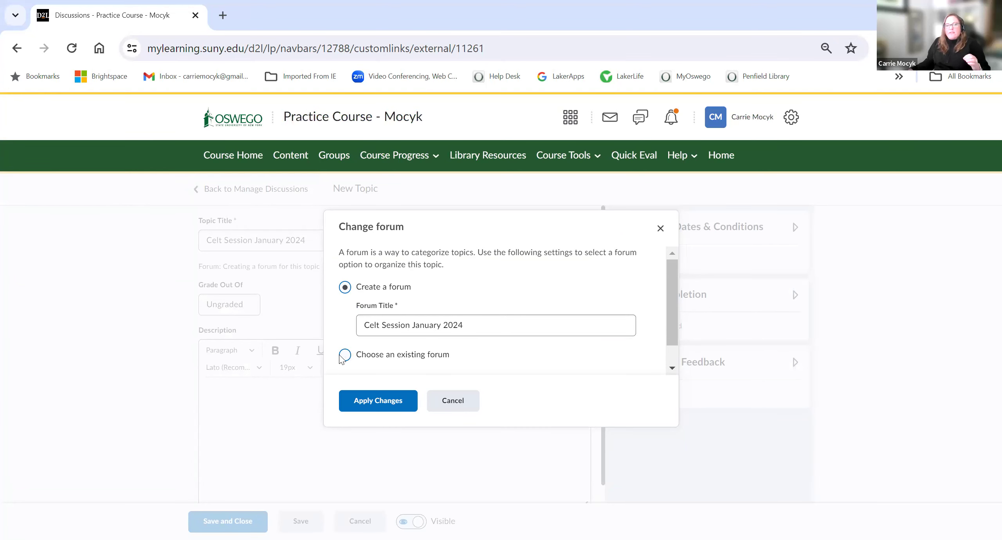
scroll(376, 340, "down", 1)
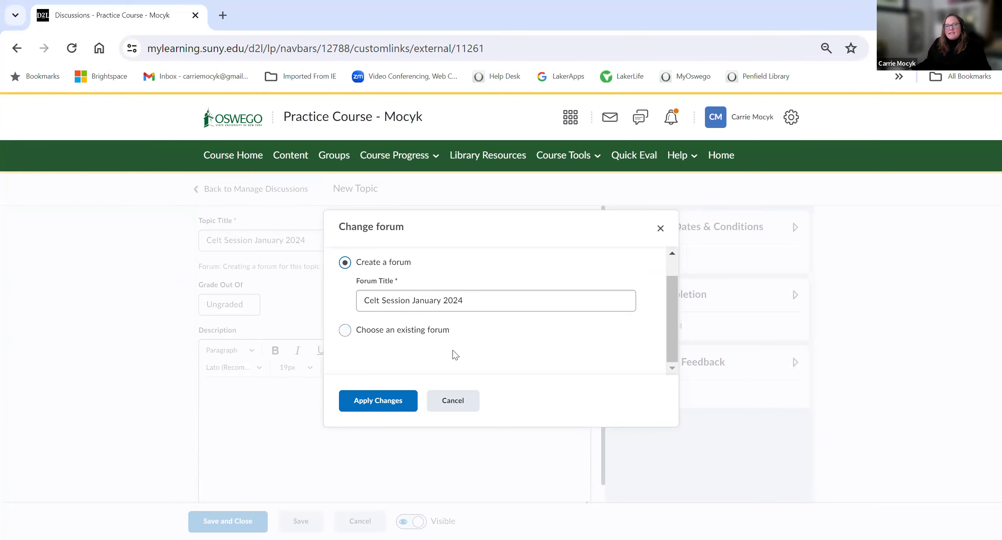
left_click(431, 304)
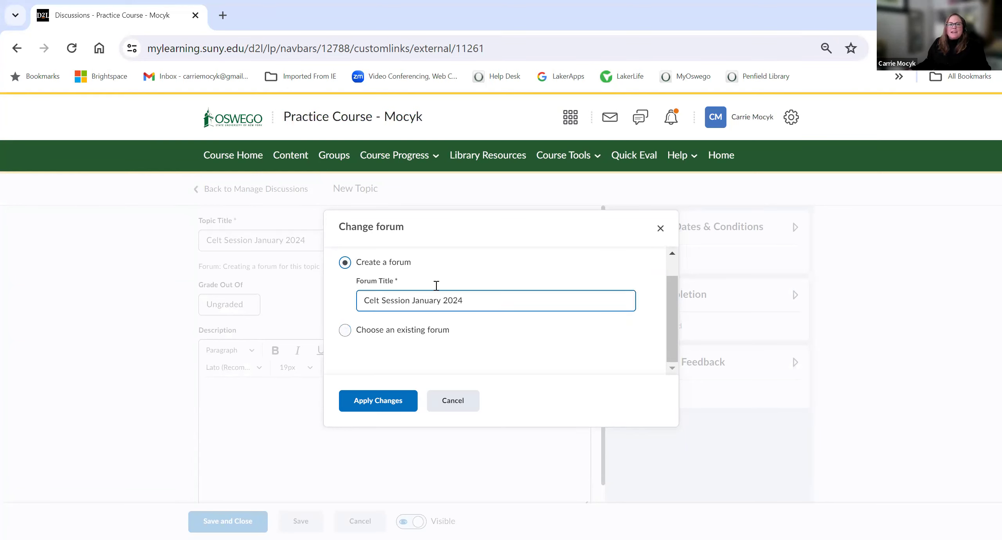
left_click(370, 401)
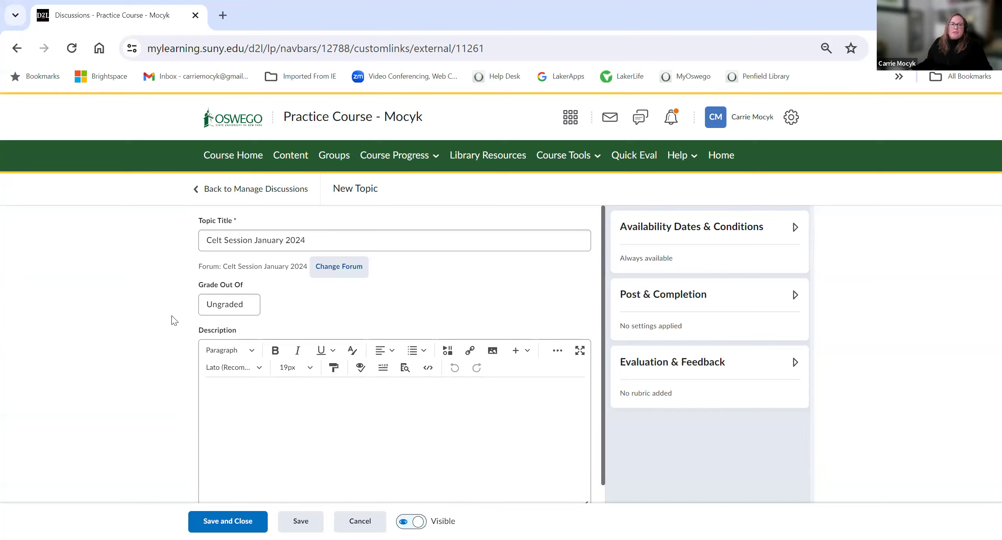
Step: Grade the topic out of 10 points in the grade book, reviewing the grade item link options without changing them
left_click(221, 311)
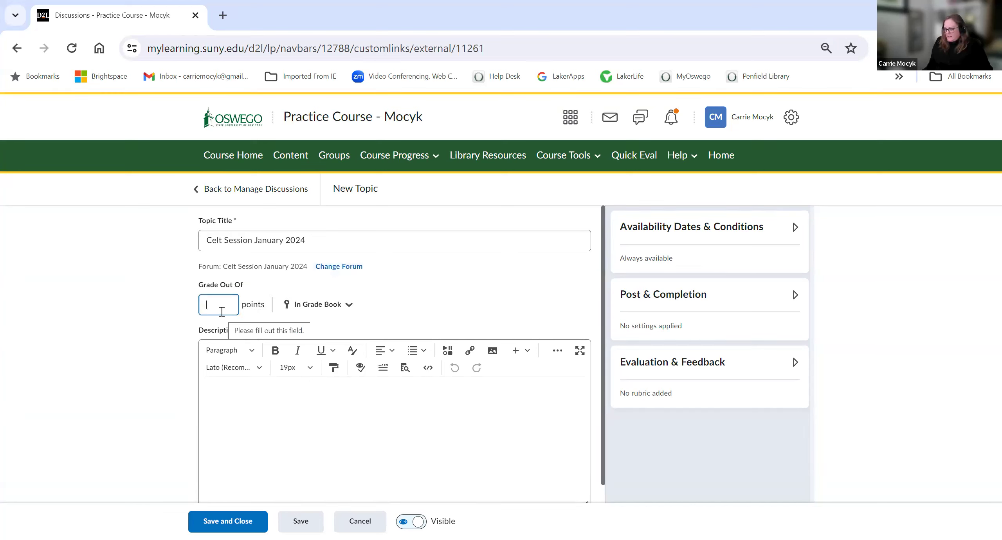
type("10")
left_click(295, 305)
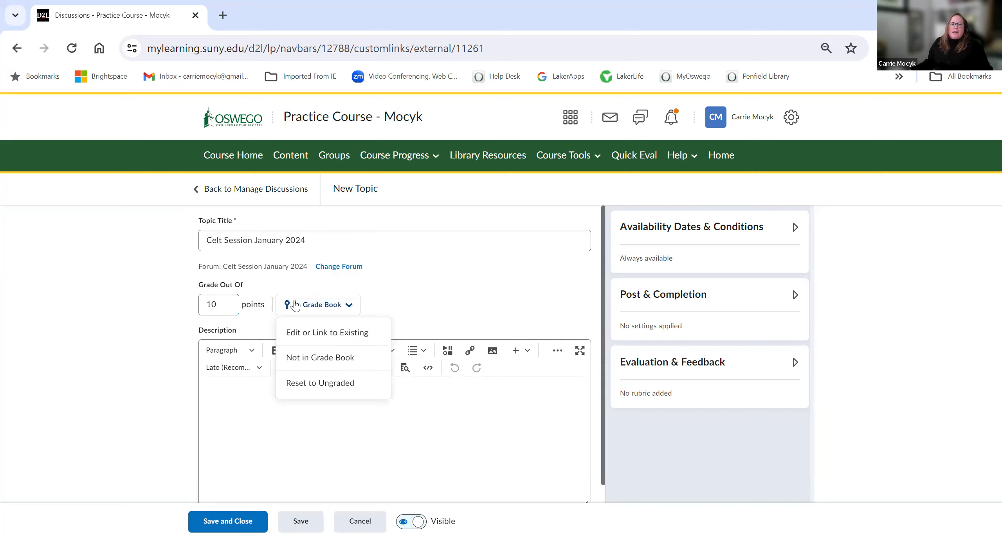
left_click(305, 331)
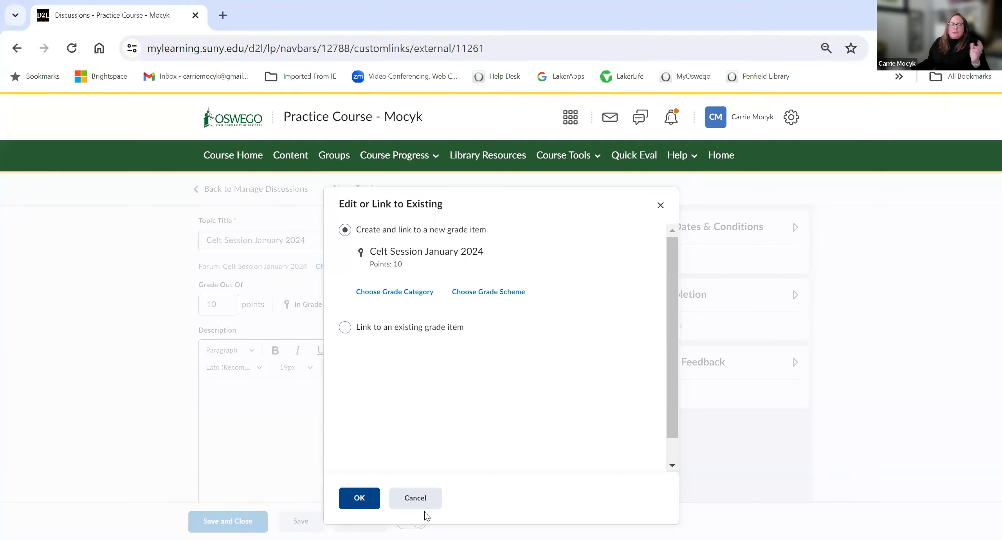
left_click(415, 497)
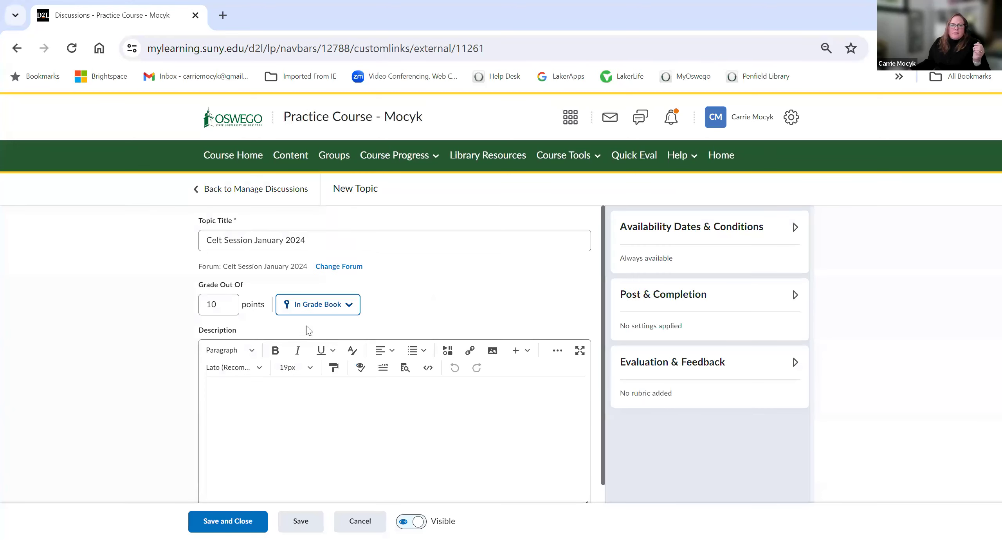
Step: Expand the Availability Dates & Conditions section of the topic settings
scroll(297, 378, "down", 1)
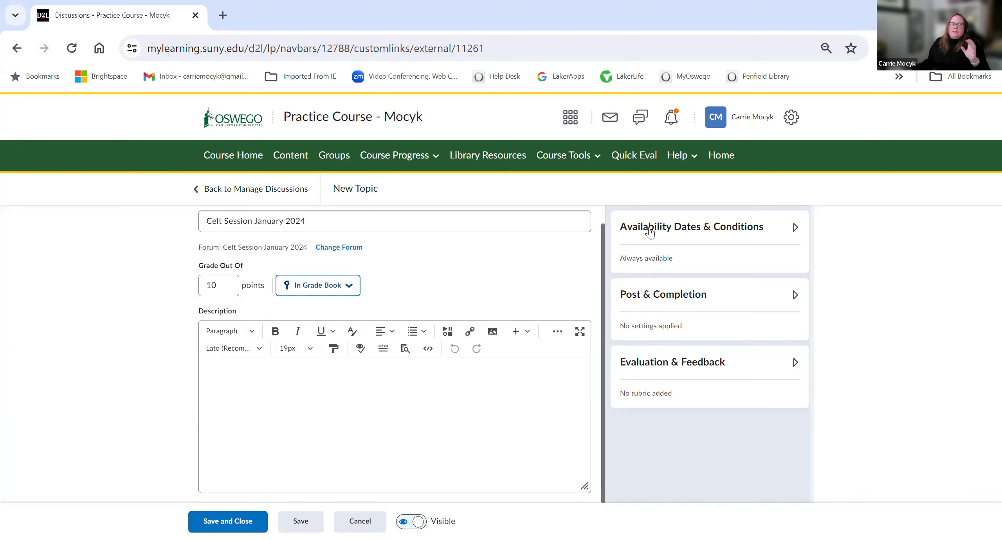
left_click(649, 230)
left_click(670, 279)
left_click(782, 276)
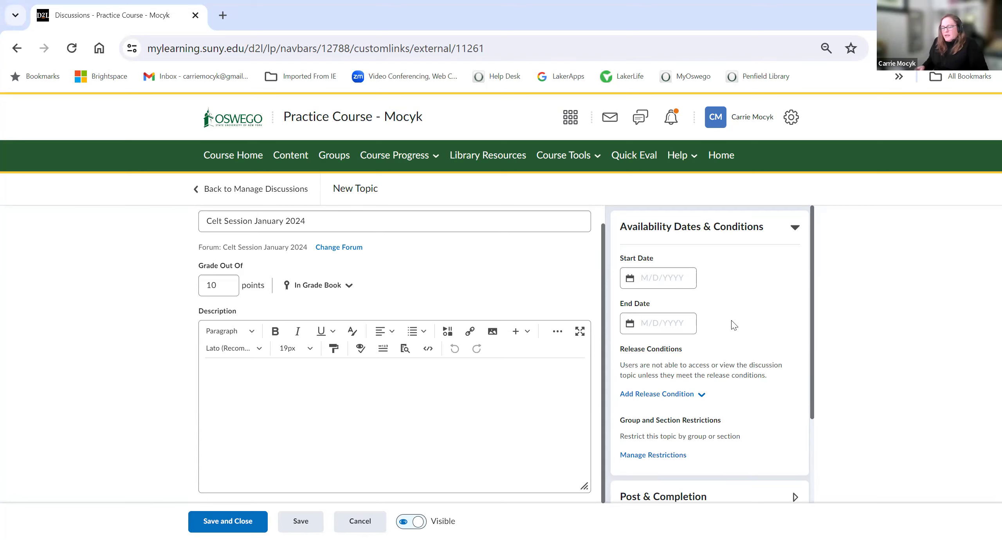
Step: Open the group and section restrictions and examine the groups listed under Project 1
scroll(687, 429, "down", 2)
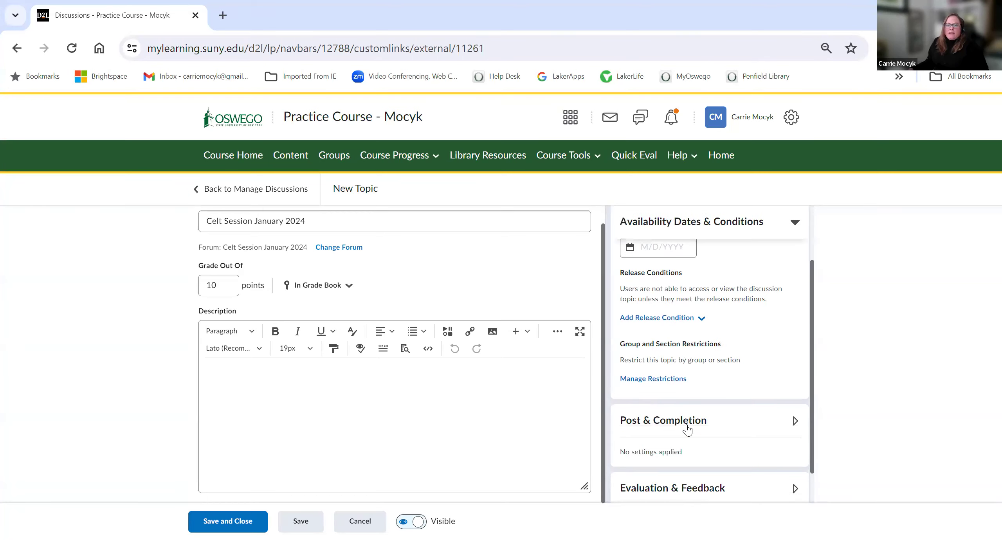
left_click(653, 384)
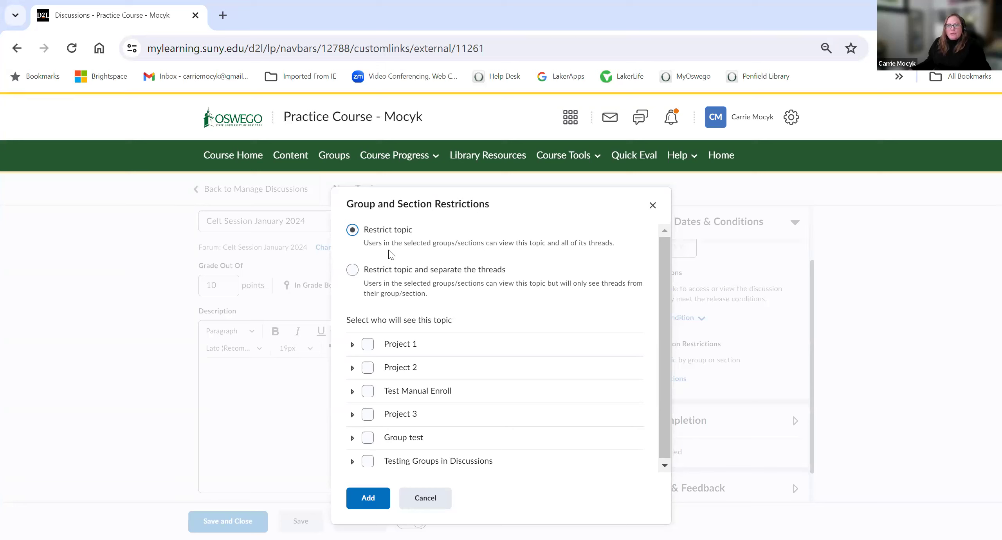
left_click(352, 345)
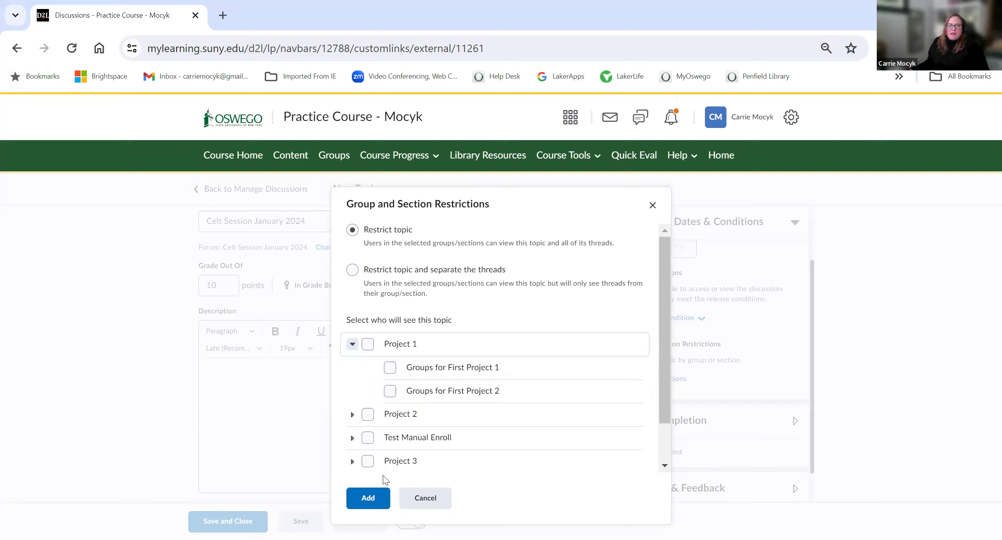
left_click(413, 505)
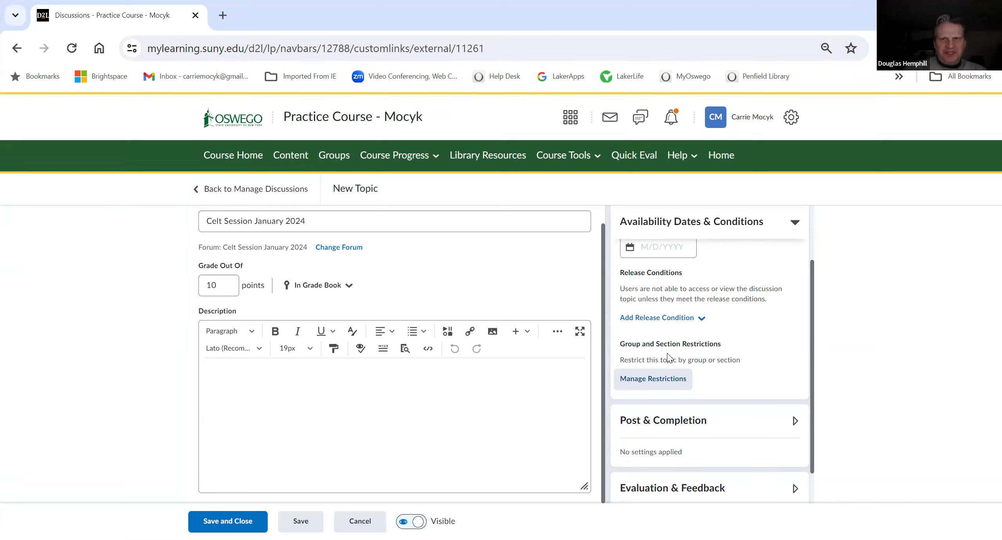
Step: Try restricting the topic and separating the threads by the Project 2 group category, then cancel
left_click(659, 380)
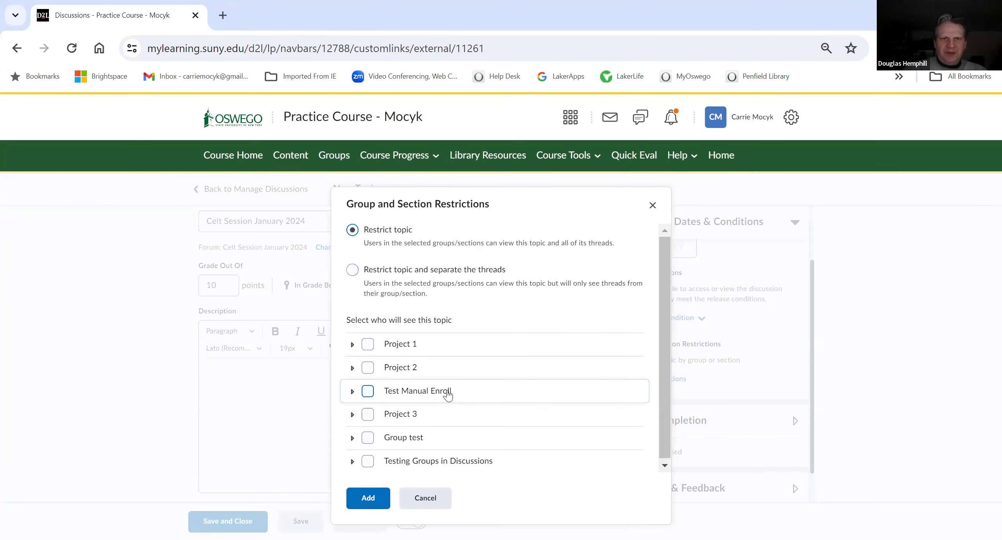
scroll(436, 419, "down", 1)
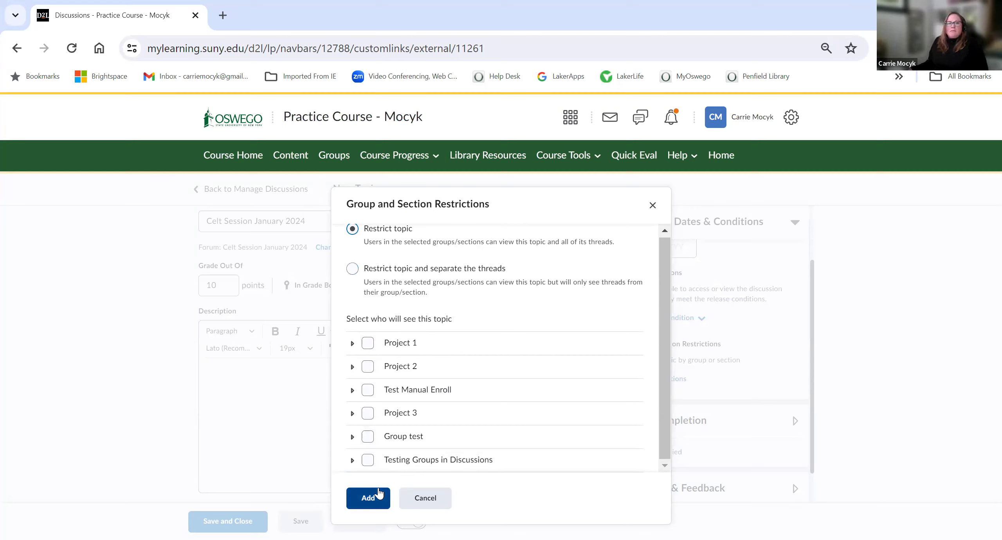
left_click(353, 269)
left_click(422, 357)
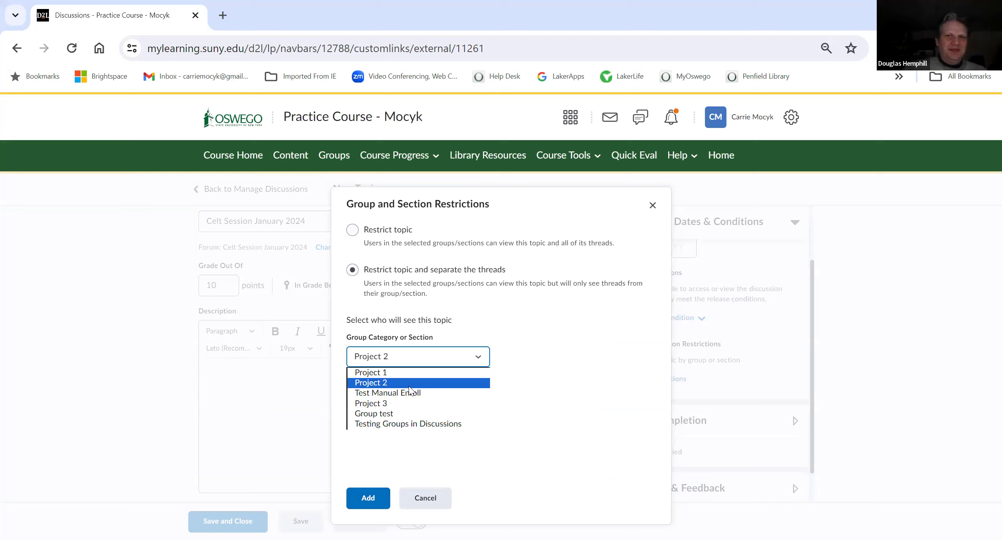
left_click(409, 385)
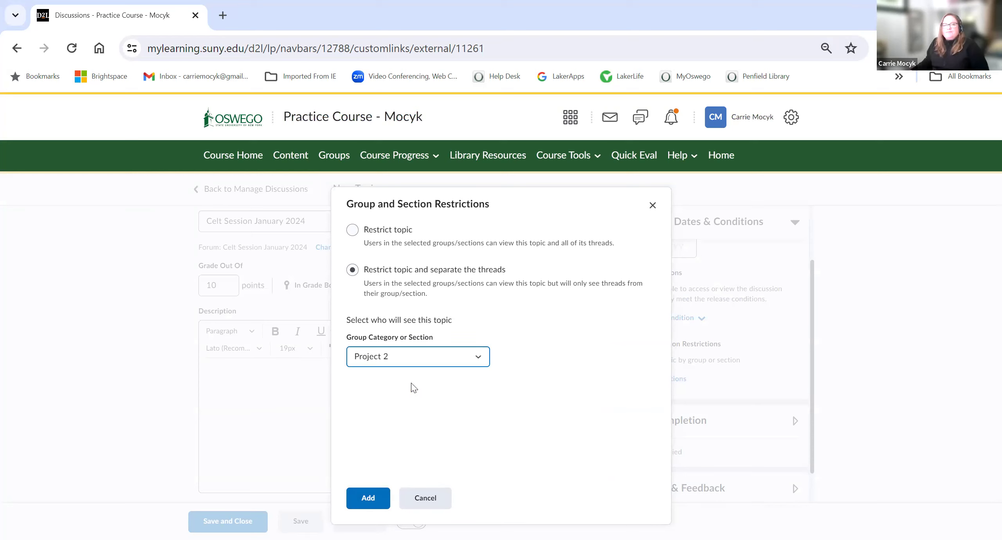
left_click(353, 236)
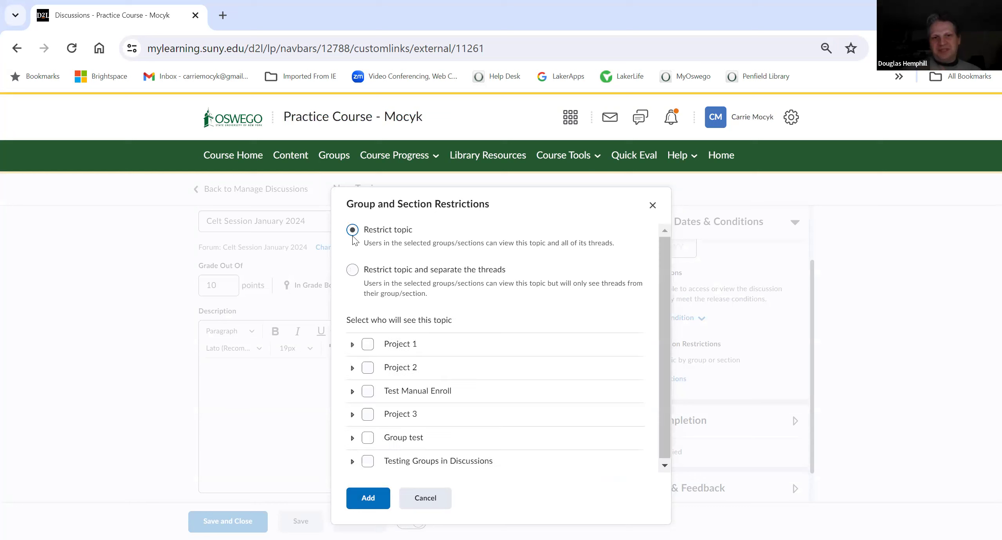
left_click(357, 274)
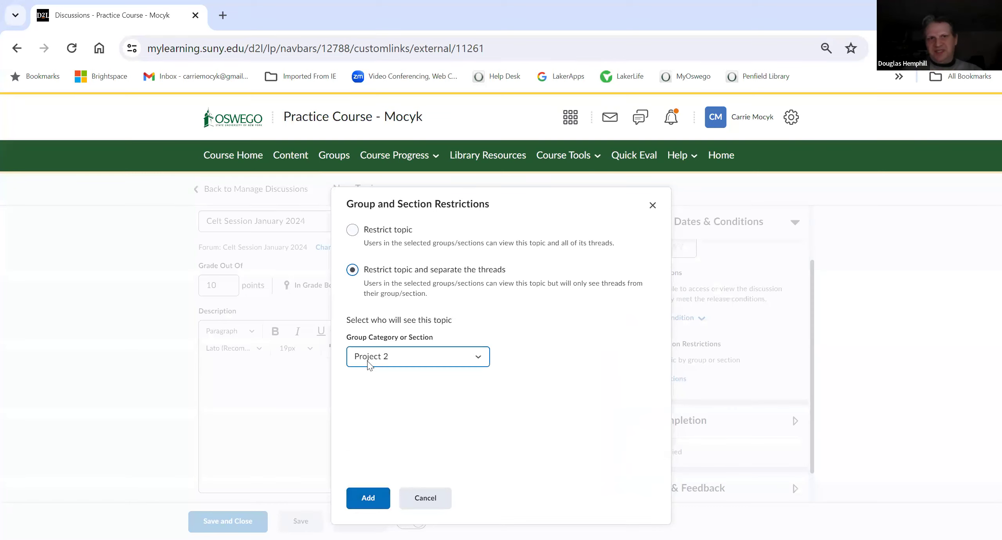
left_click(367, 363)
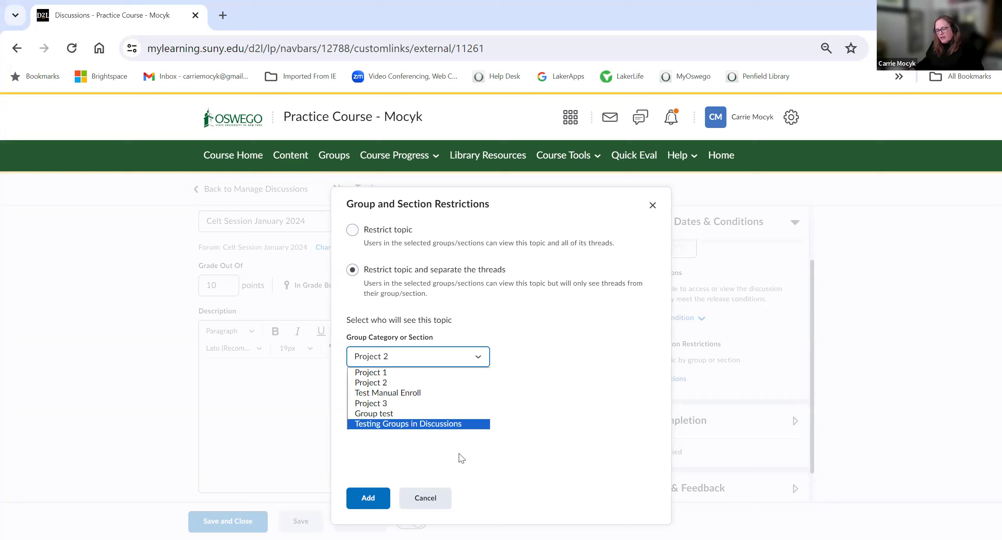
left_click(427, 499)
left_click(427, 498)
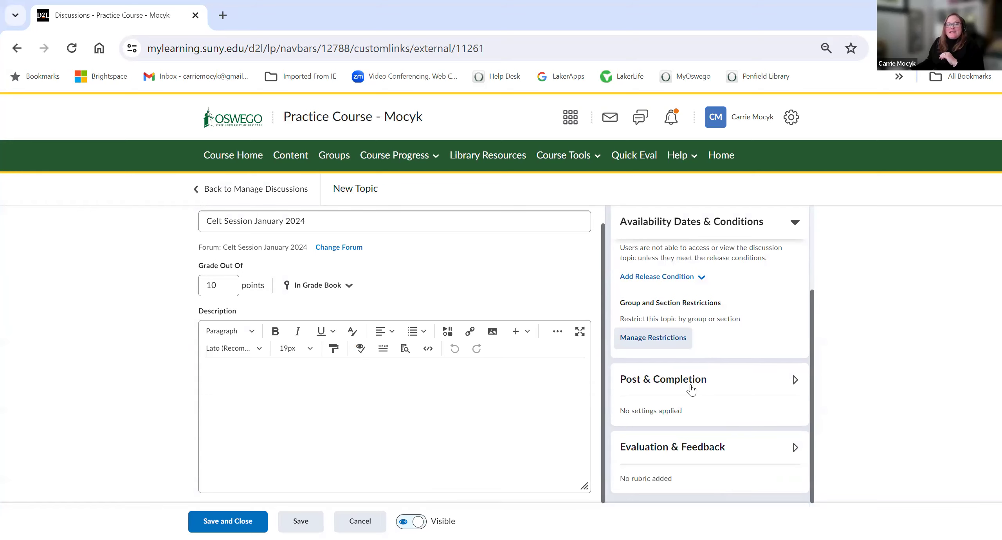
Step: Expand the Post & Completion section and review its participation options
left_click(691, 389)
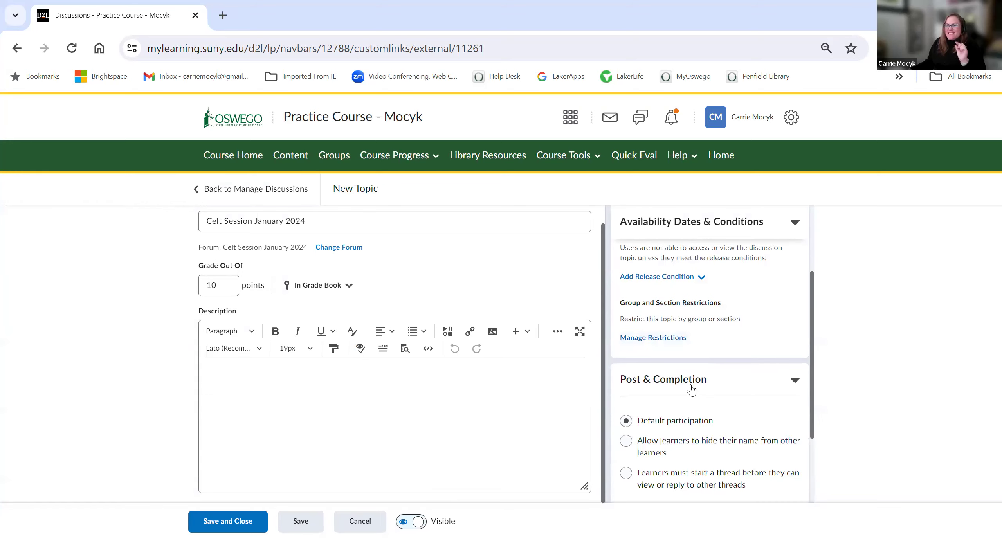
scroll(691, 390, "down", 2)
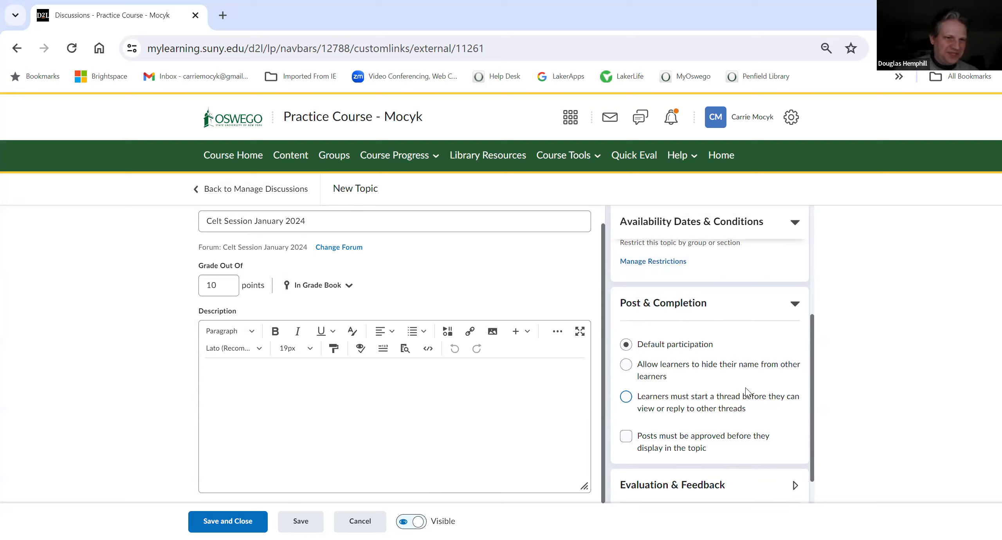
scroll(746, 392, "down", 1)
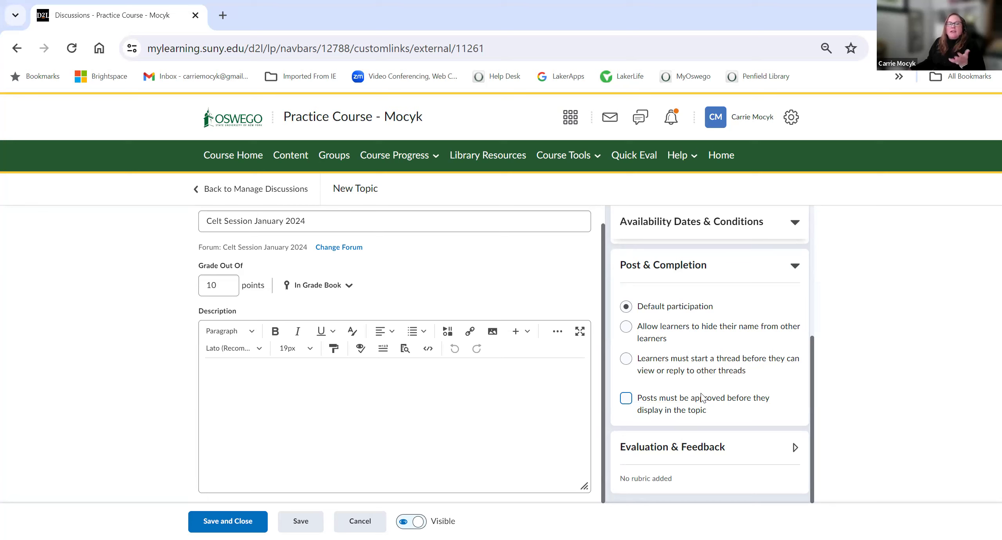
Step: Expand the Evaluation & Feedback section and review its rubric, learning objective and post evaluation options
left_click(669, 451)
scroll(684, 438, "down", 4)
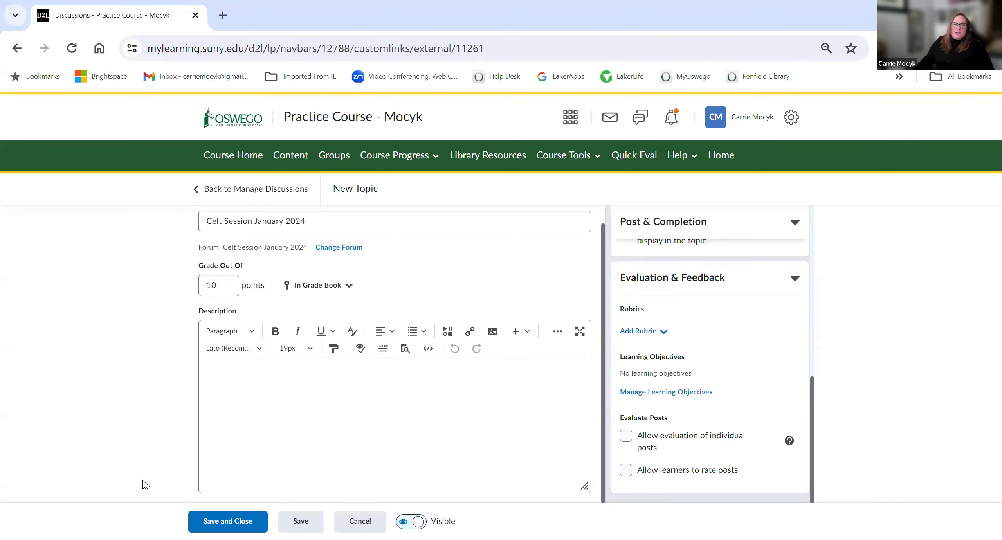
scroll(540, 374, "up", 1)
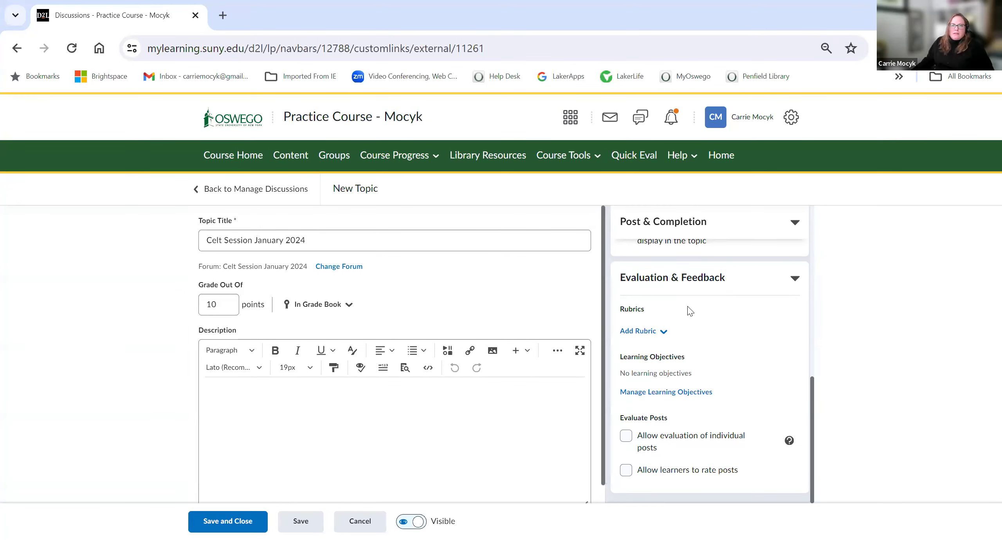
scroll(690, 311, "up", 7)
Step: Set the topic's availability start date to 2/1/2024 and end date to 2/8/2024
left_click(679, 281)
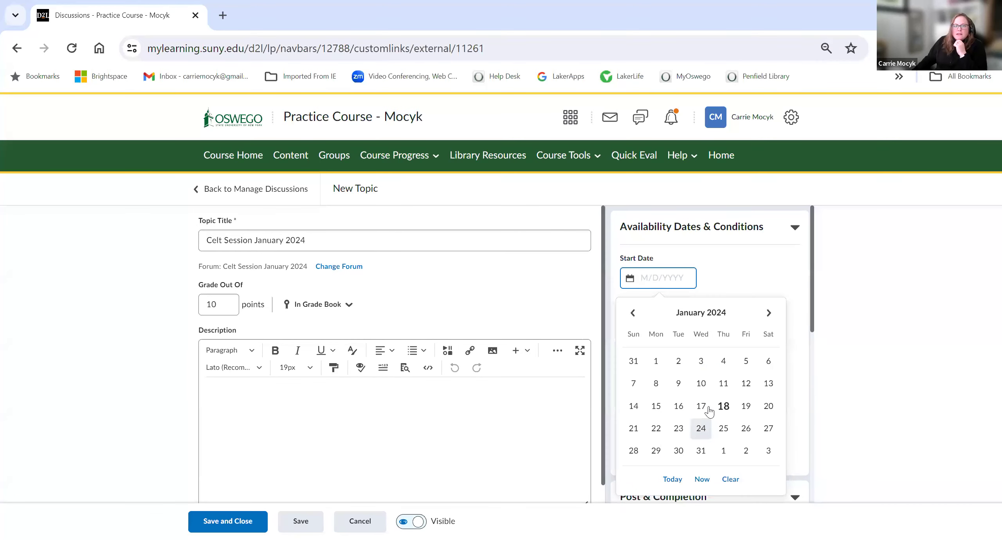
left_click(723, 451)
left_click(661, 349)
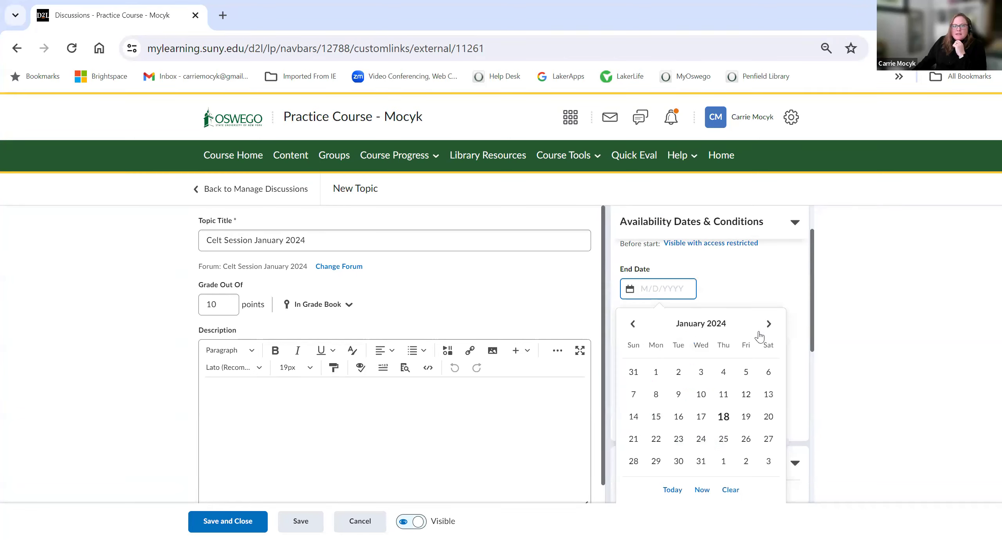
left_click(769, 323)
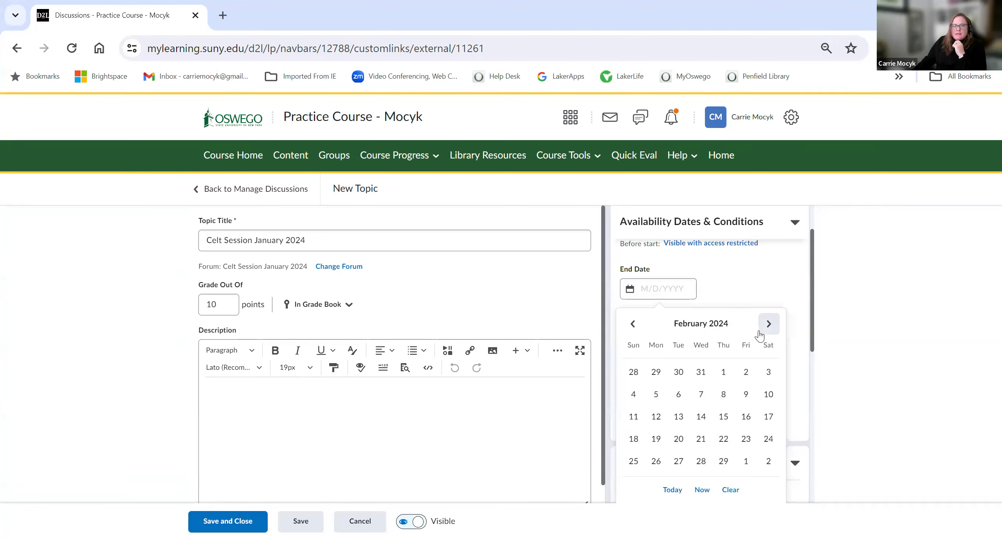
left_click(727, 396)
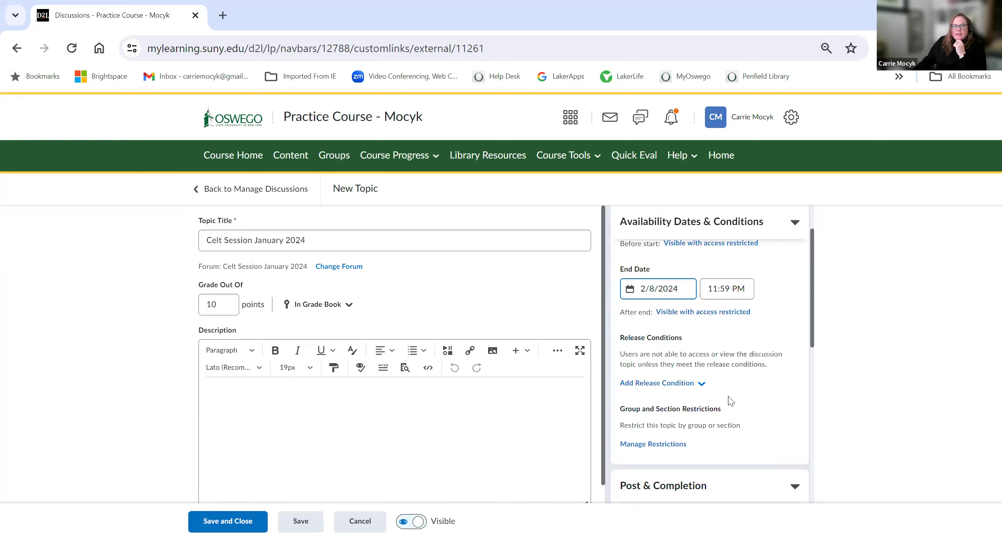
Step: Save and close the new discussion topic
scroll(730, 401, "up", 2)
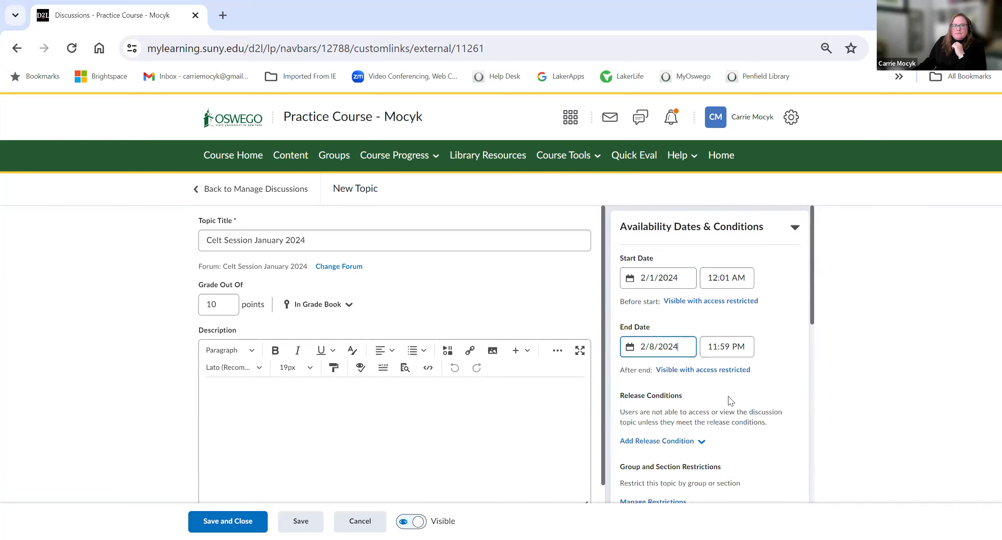
scroll(725, 465, "down", 3)
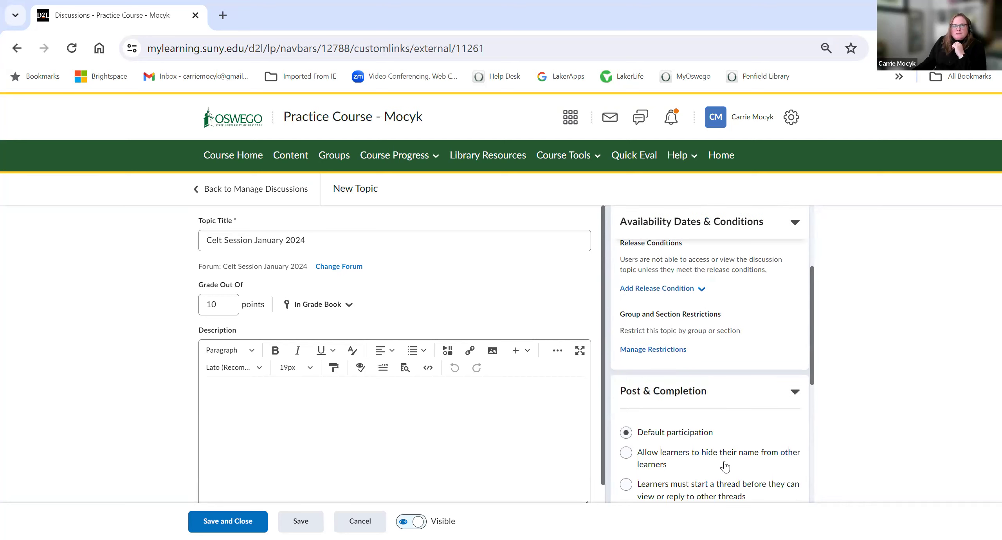
scroll(476, 454, "down", 1)
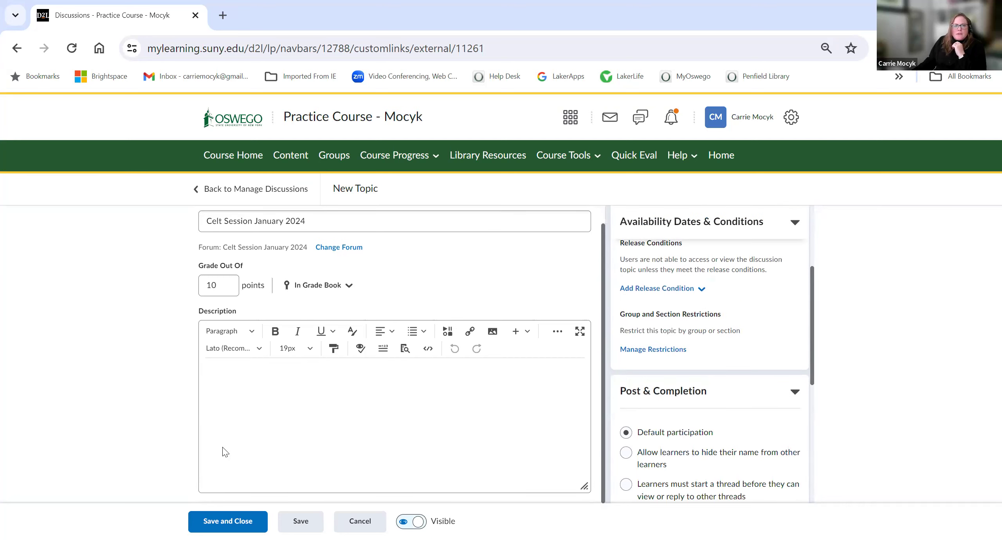
left_click(216, 518)
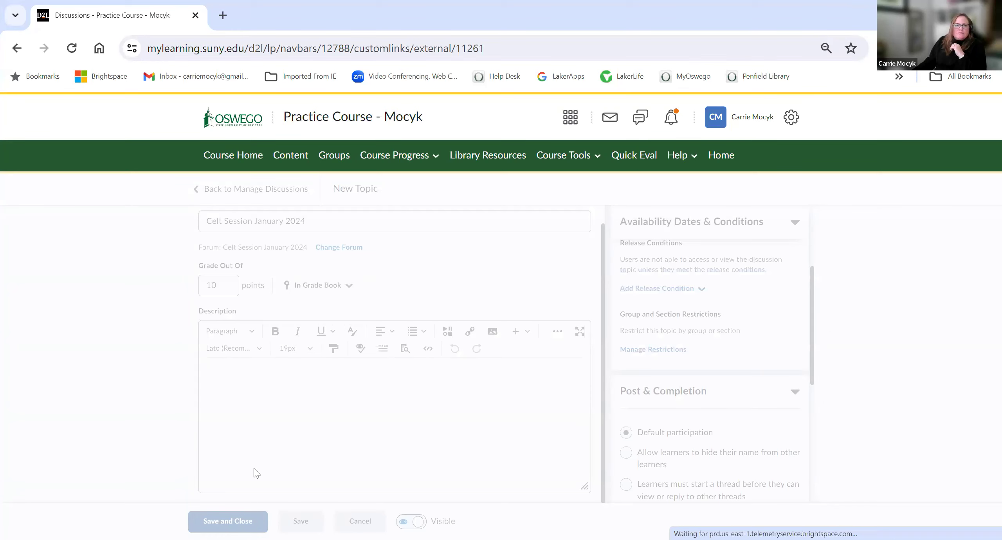
Step: Scroll the discussions list to the Celt Session January 2024 topic and check its availability dates
scroll(442, 358, "down", 2)
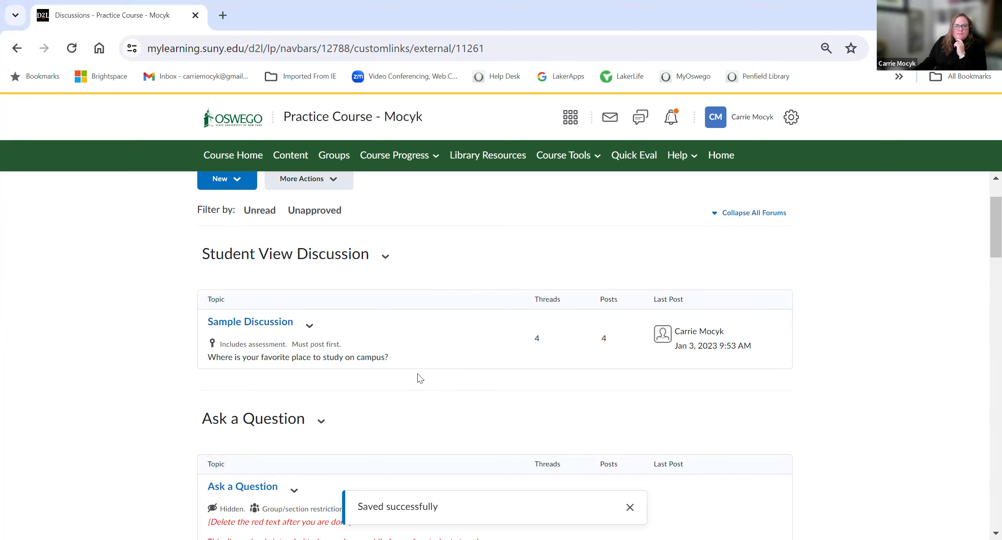
scroll(420, 378, "down", 20)
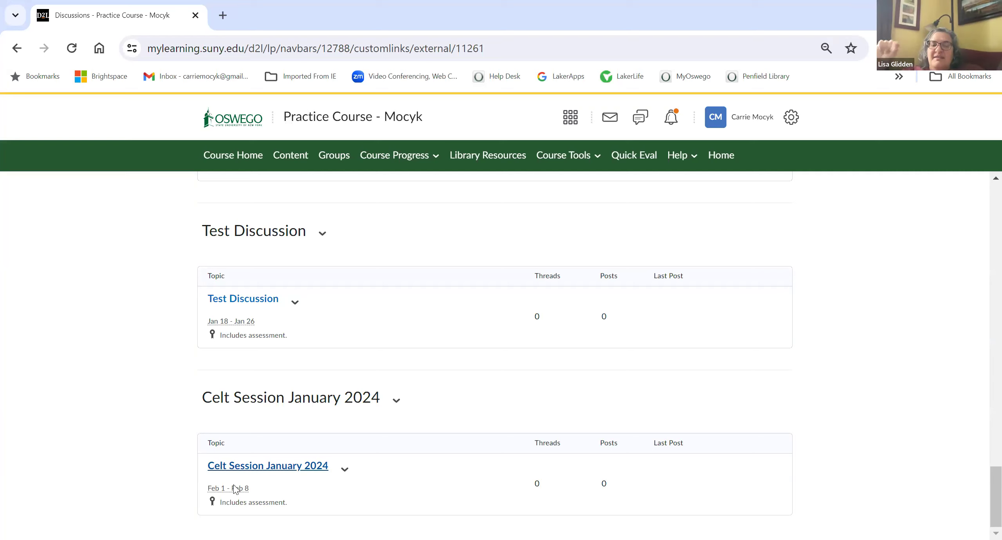
mouse_move(234, 490)
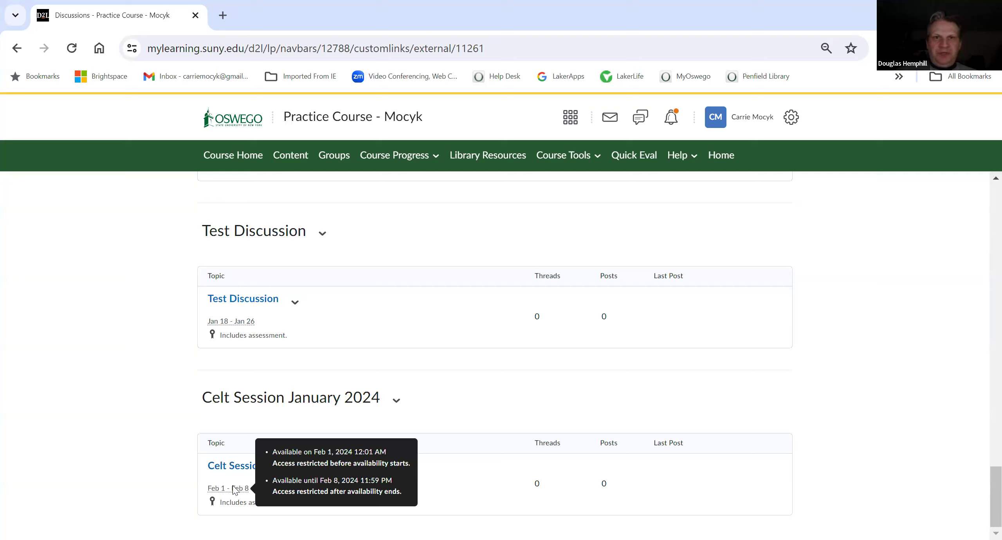
Step: Reopen the Celt Session January 2024 topic for editing and expand its Availability Dates & Conditions section
left_click(345, 469)
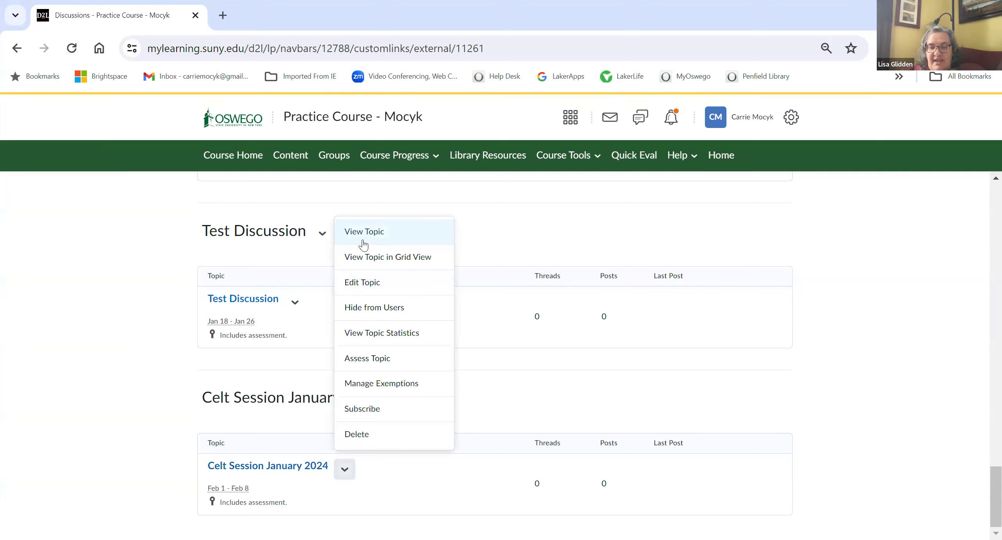
left_click(464, 358)
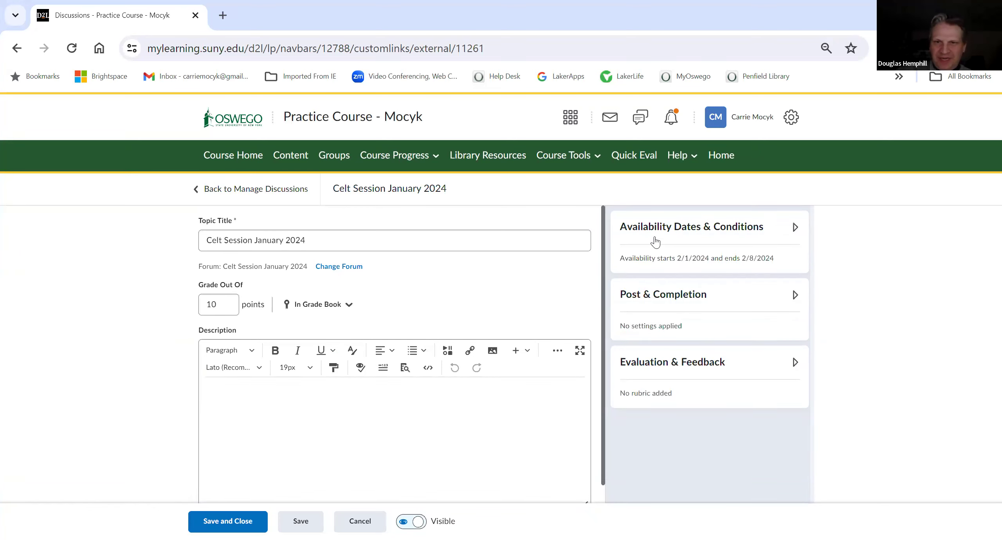
left_click(655, 242)
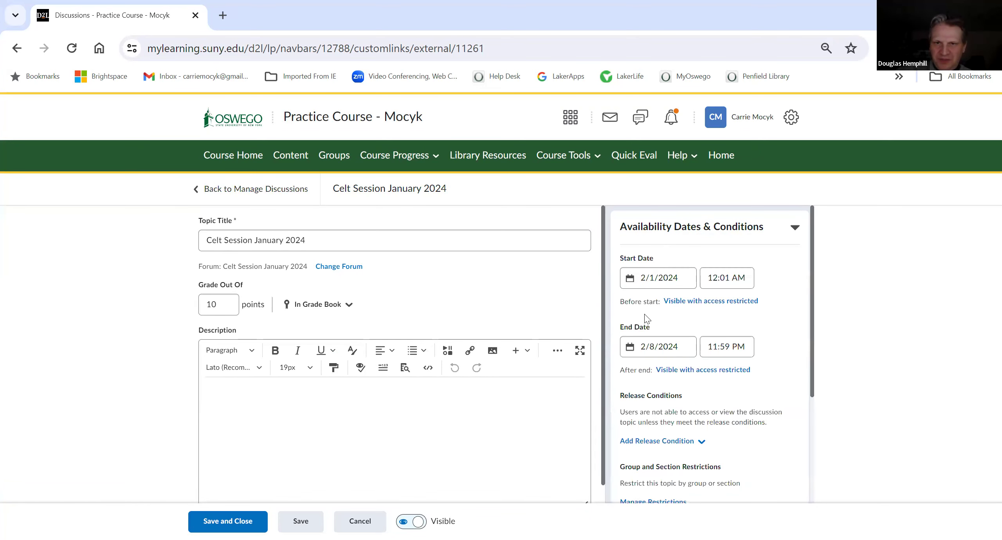
Step: Set the after-end visibility to Visible with submission restricted and save the topic
left_click(710, 309)
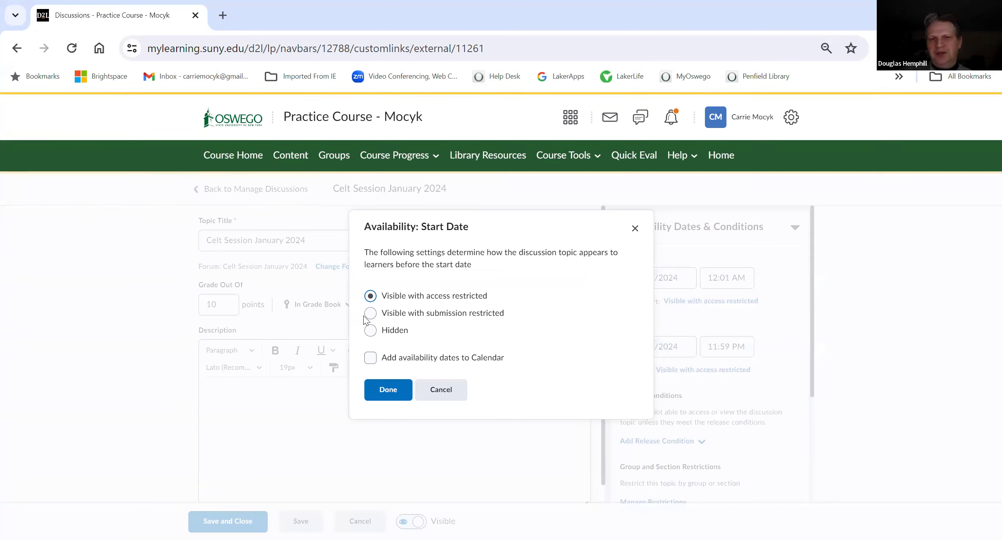
left_click(443, 389)
left_click(736, 369)
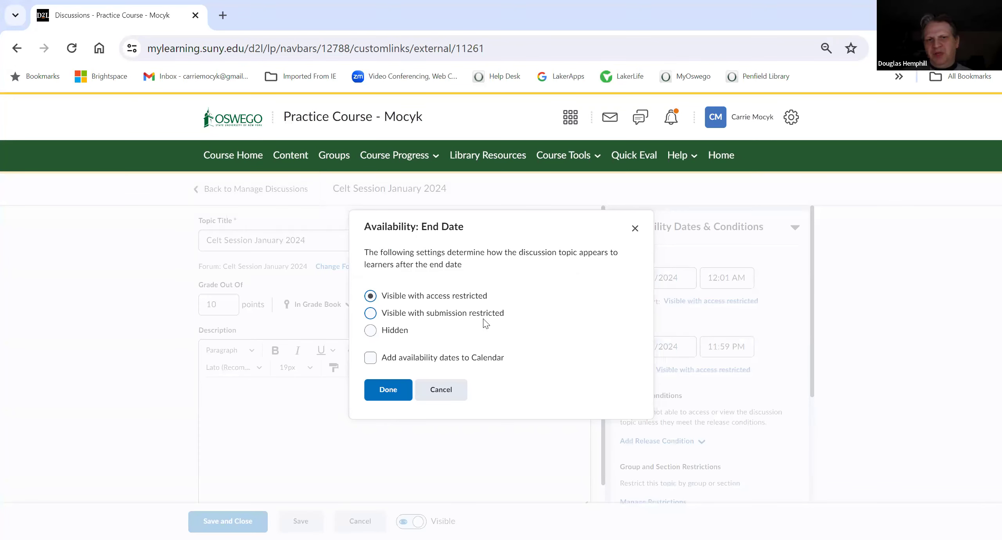
left_click(427, 315)
left_click(394, 392)
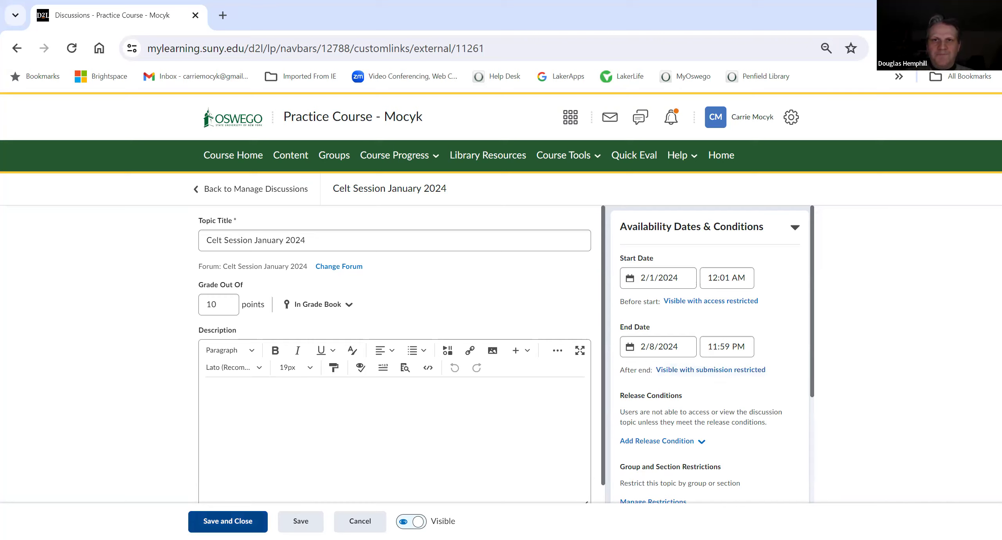
left_click(228, 521)
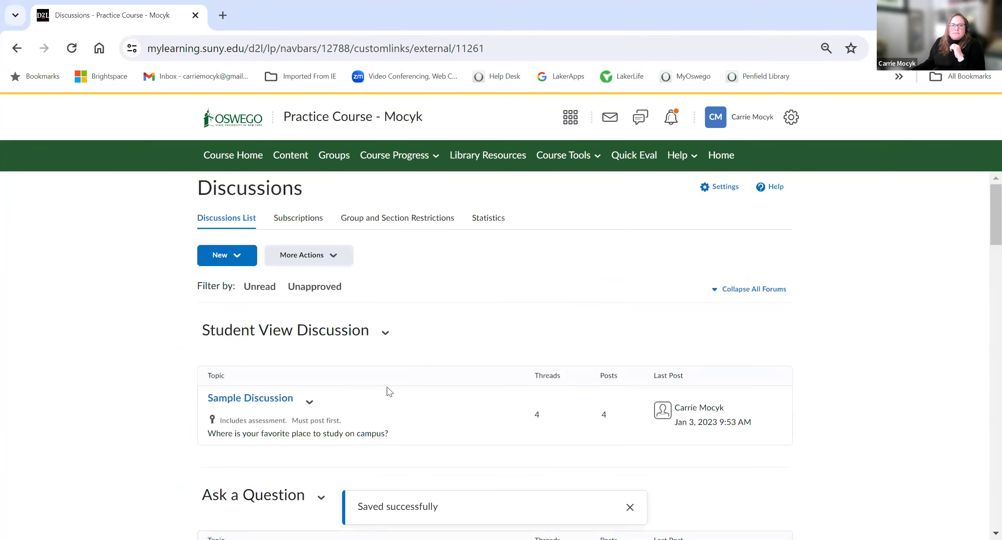
Step: Go to the course Content area and start a new checklist in Module 1 Demo
scroll(385, 392, "down", 2)
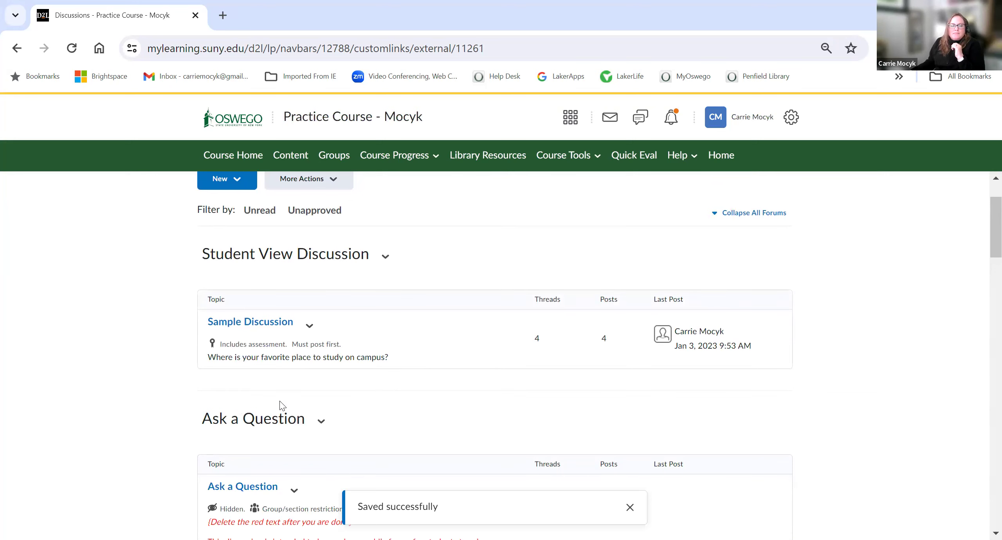
scroll(297, 408, "up", 2)
left_click(291, 156)
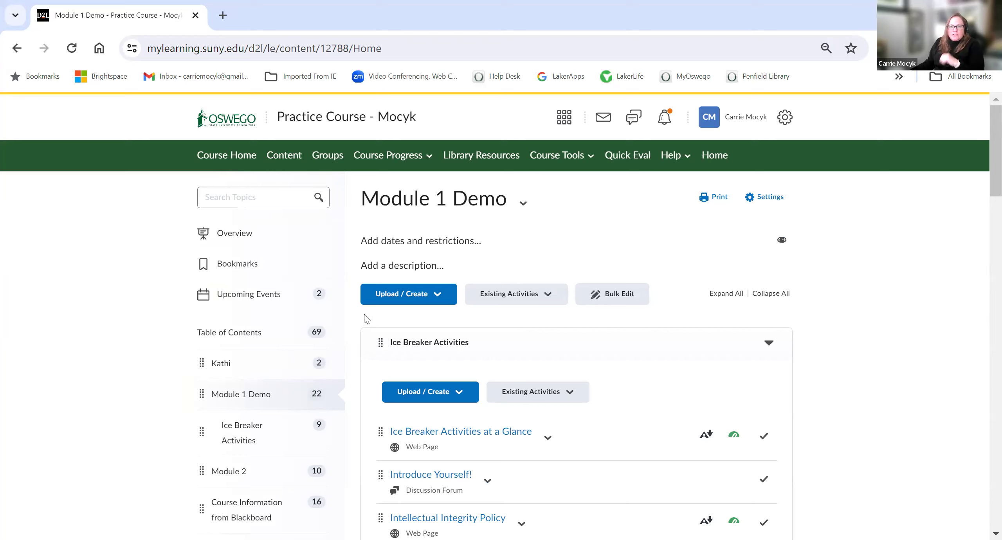
left_click(383, 298)
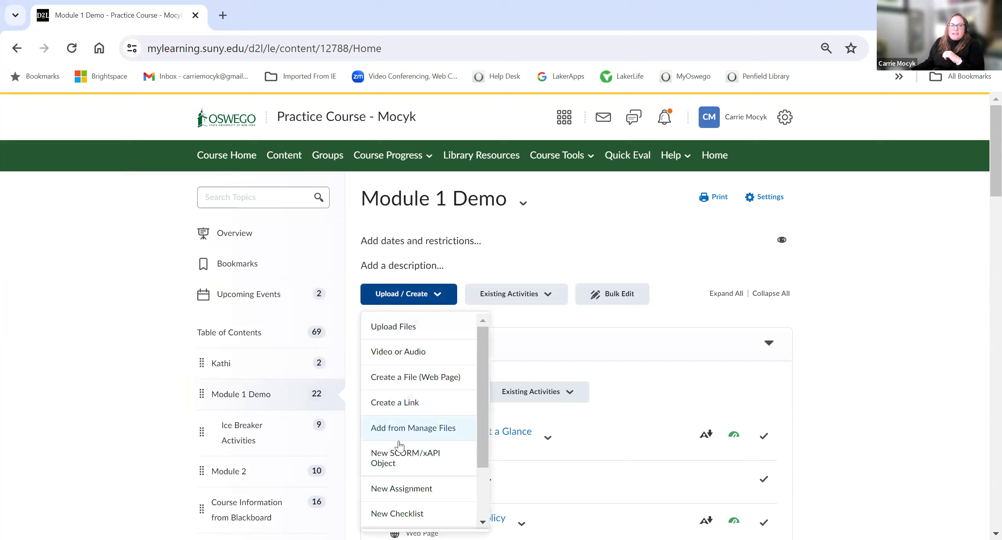
left_click(403, 520)
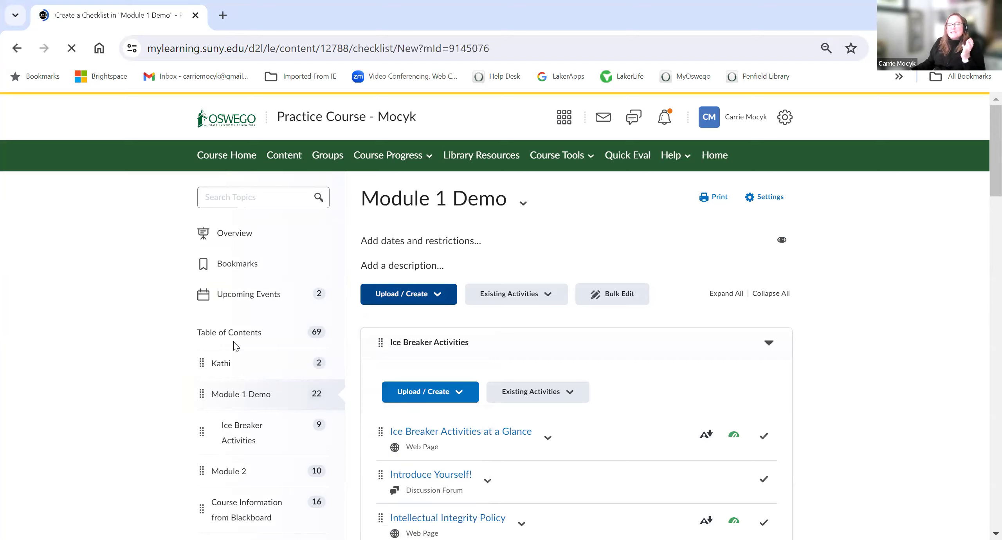
Step: Title the checklist CELT Session Discussion 1 and save it
left_click(249, 229)
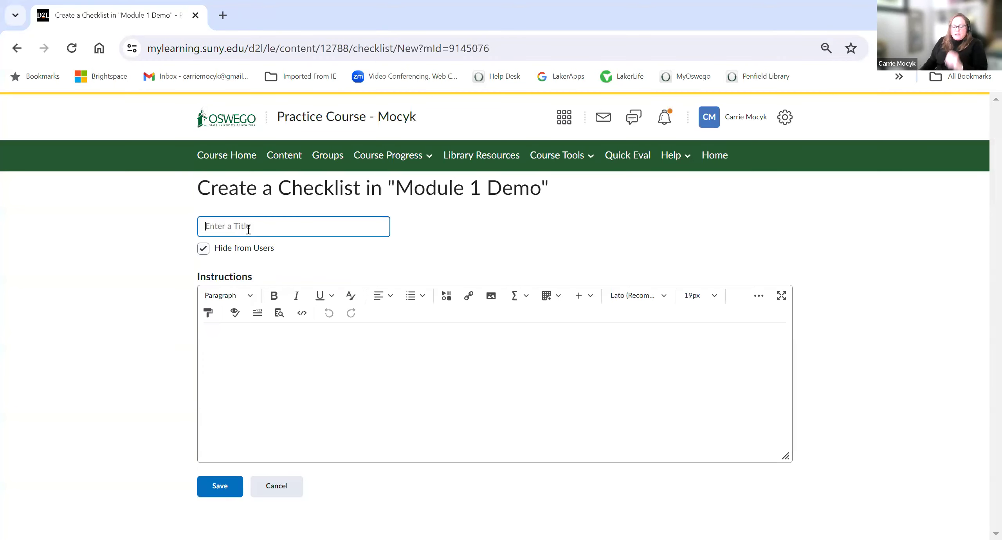
type("CELT ")
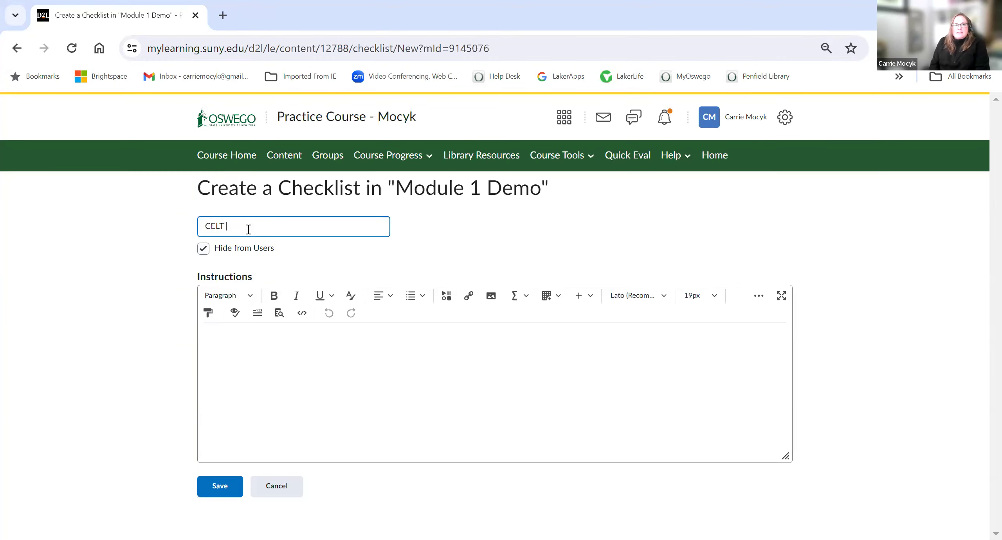
type("Session Discussion 1")
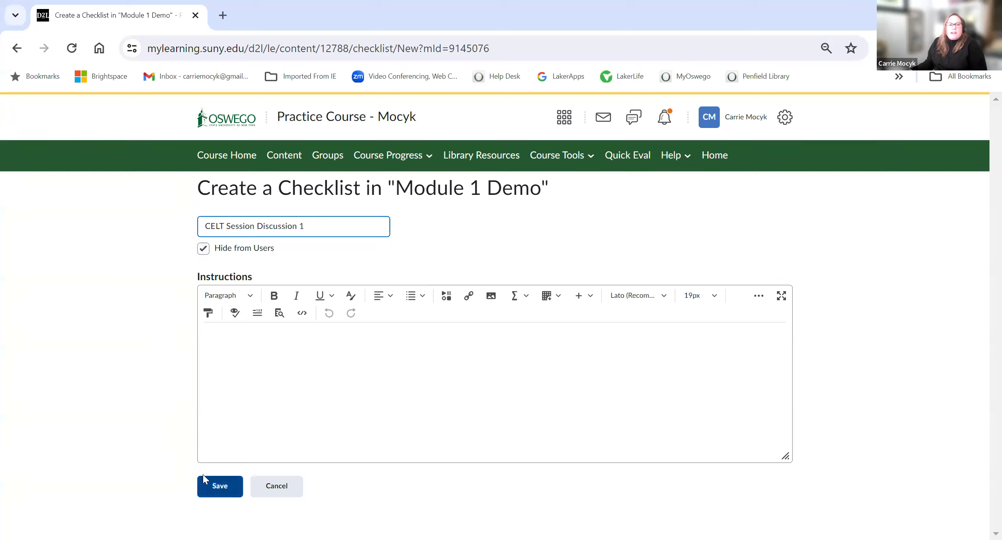
left_click(211, 489)
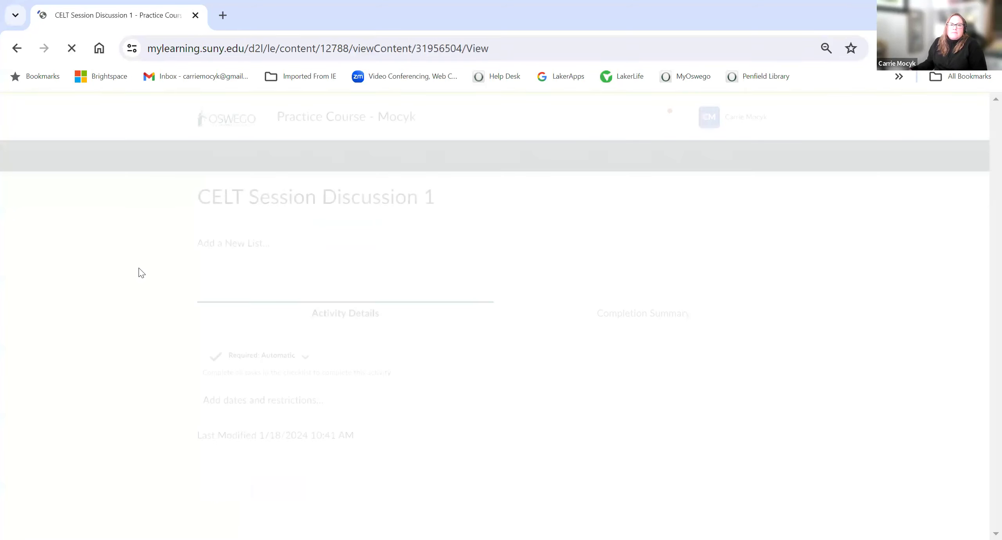
Step: Add a new list to the checklist named First Discussion Post Due
left_click(206, 255)
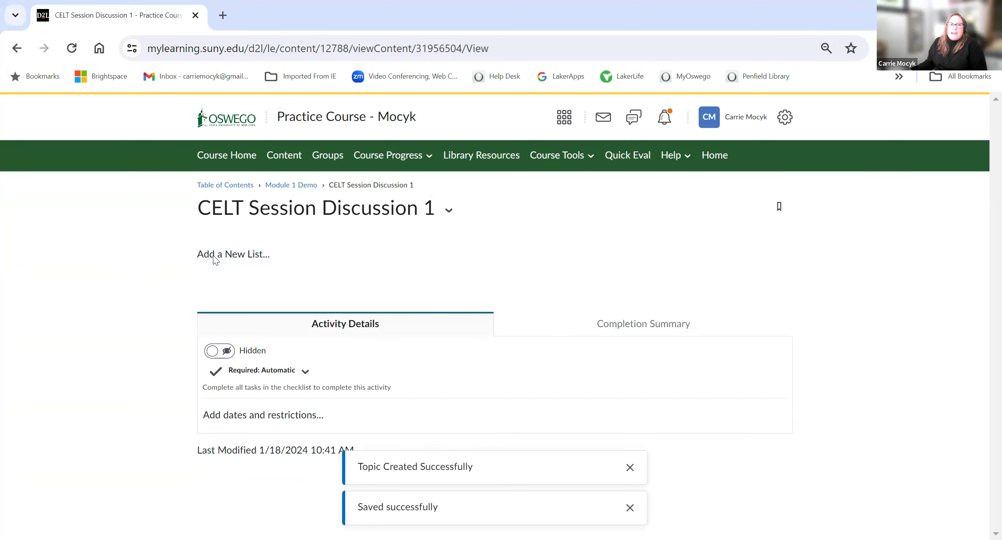
left_click(232, 274)
type("First Discussio")
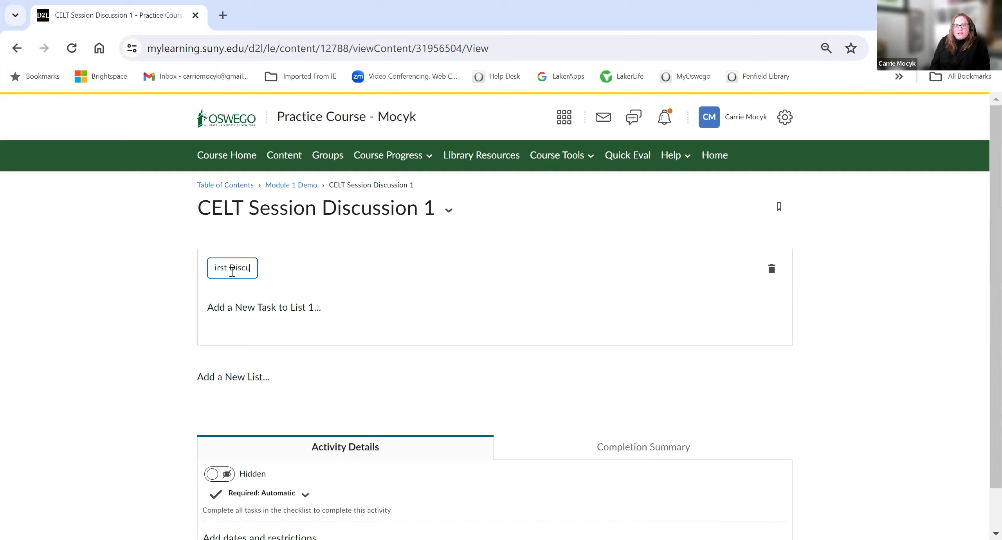
type("n Post Due")
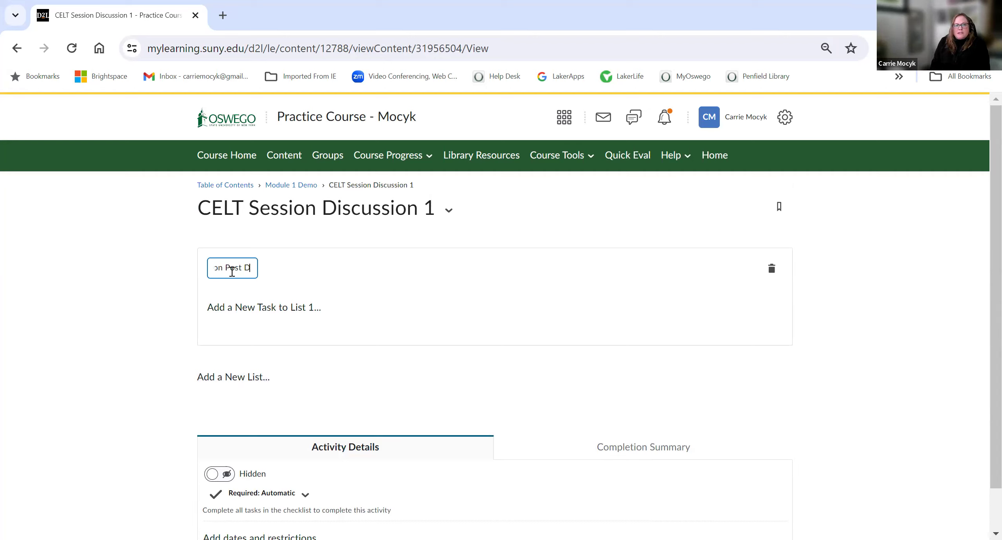
Step: Add a task to the First Discussion Post Due list with a due date of Feb 5, 2024 at 10:41 AM
left_click(235, 304)
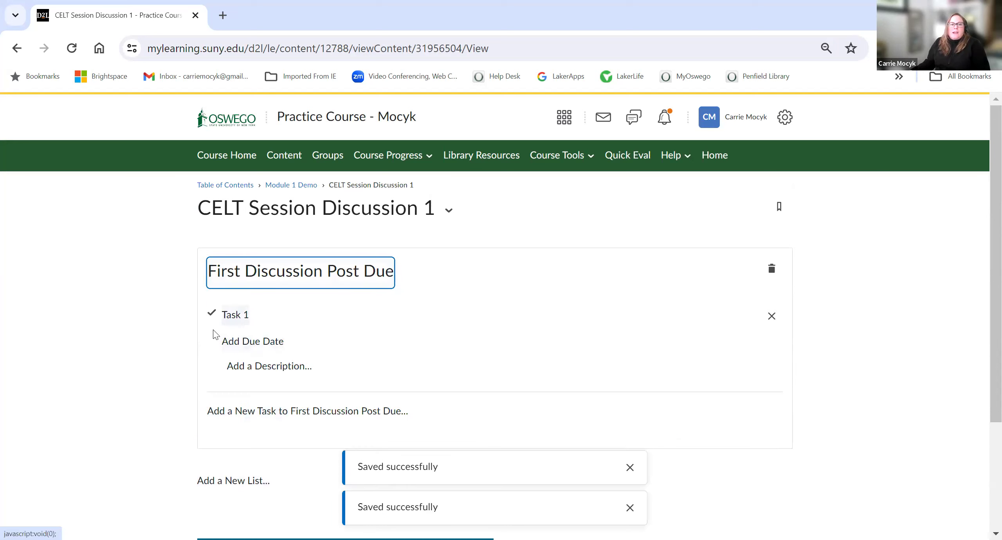
left_click(240, 346)
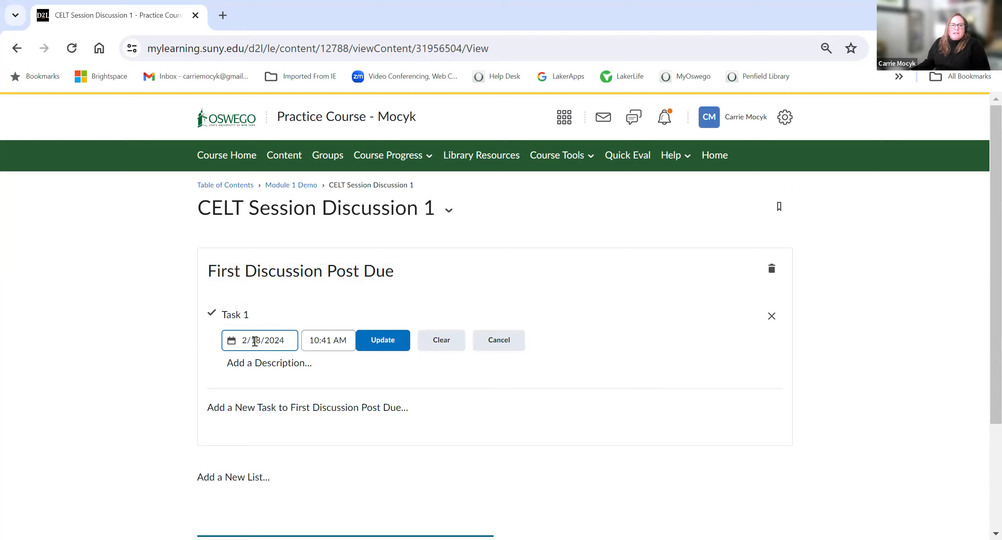
left_click(254, 341)
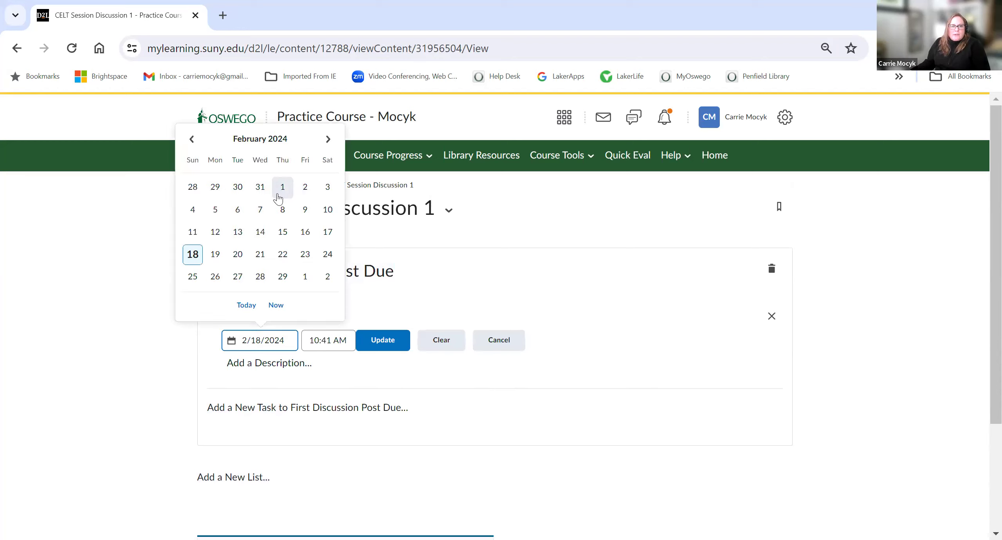
left_click(211, 211)
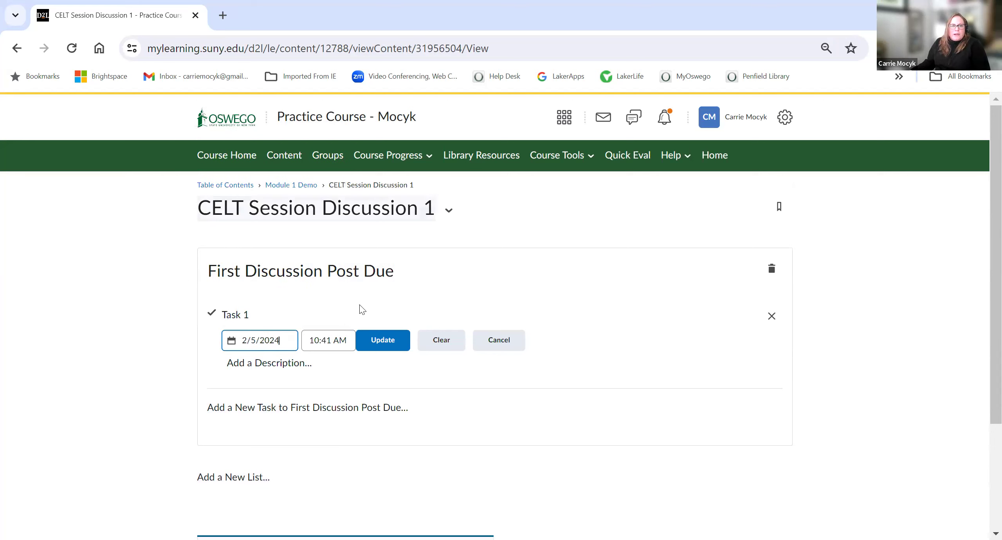
left_click(371, 346)
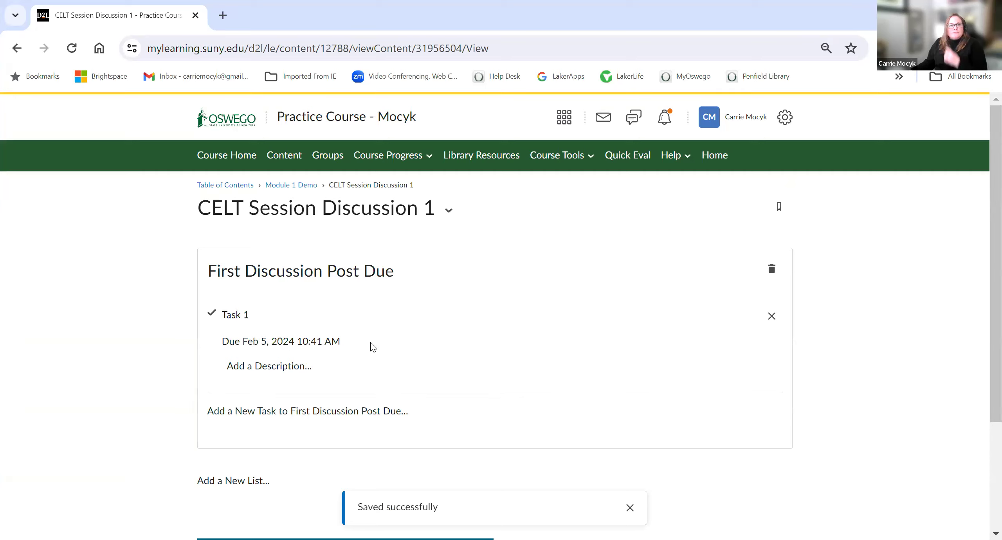
Step: Return to Module 1 Demo and review its content list, including the new checklist
scroll(373, 347, "down", 2)
scroll(371, 347, "up", 2)
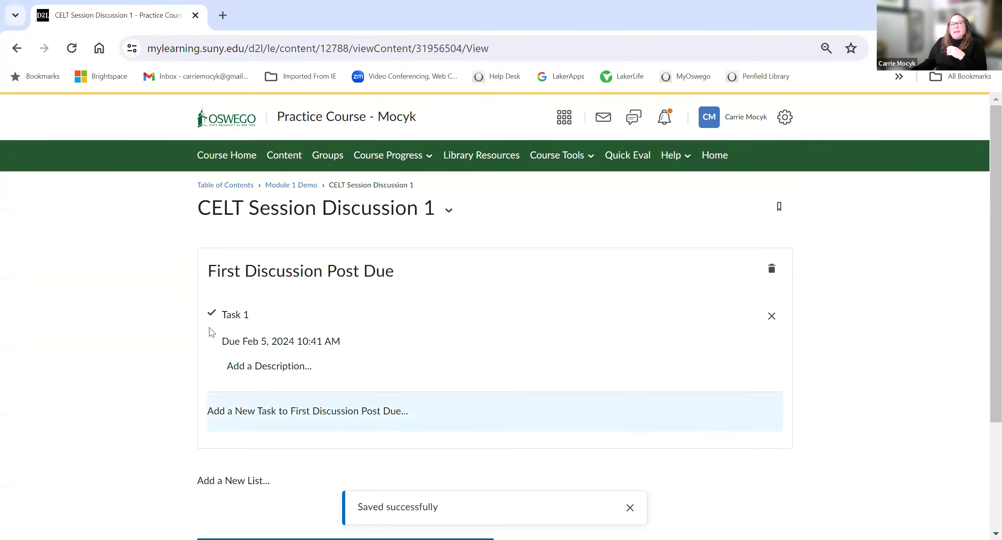
left_click(277, 186)
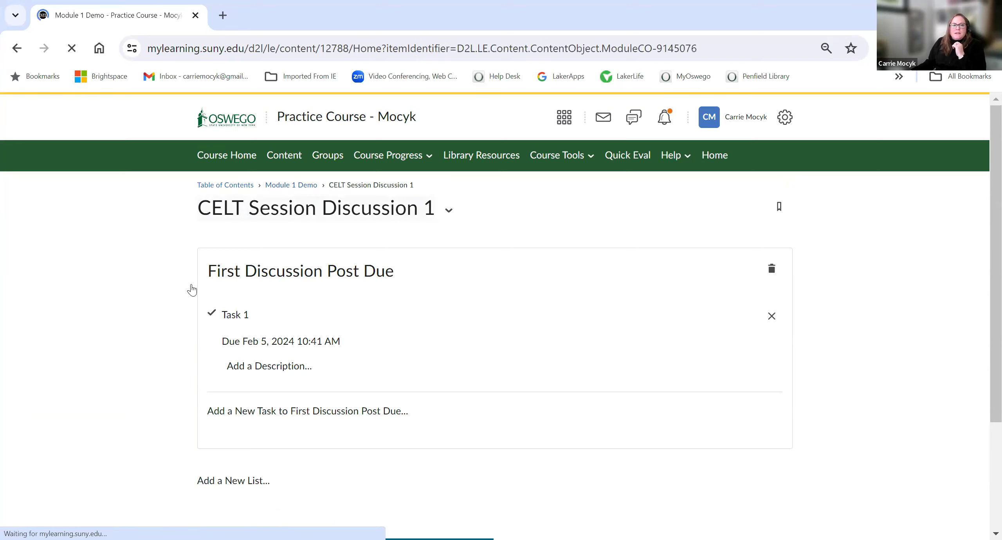
scroll(392, 355, "down", 1)
scroll(392, 355, "down", 10)
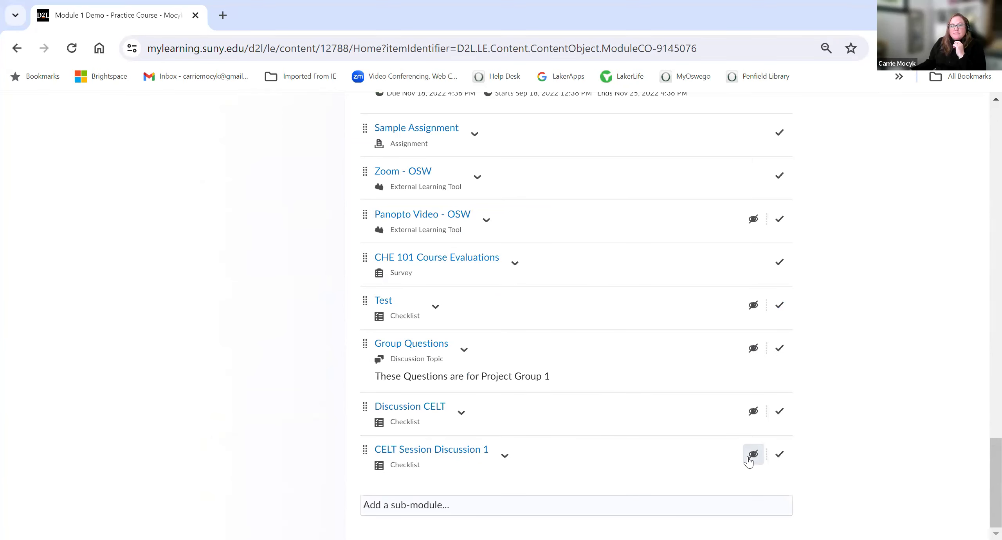
scroll(257, 311, "up", 20)
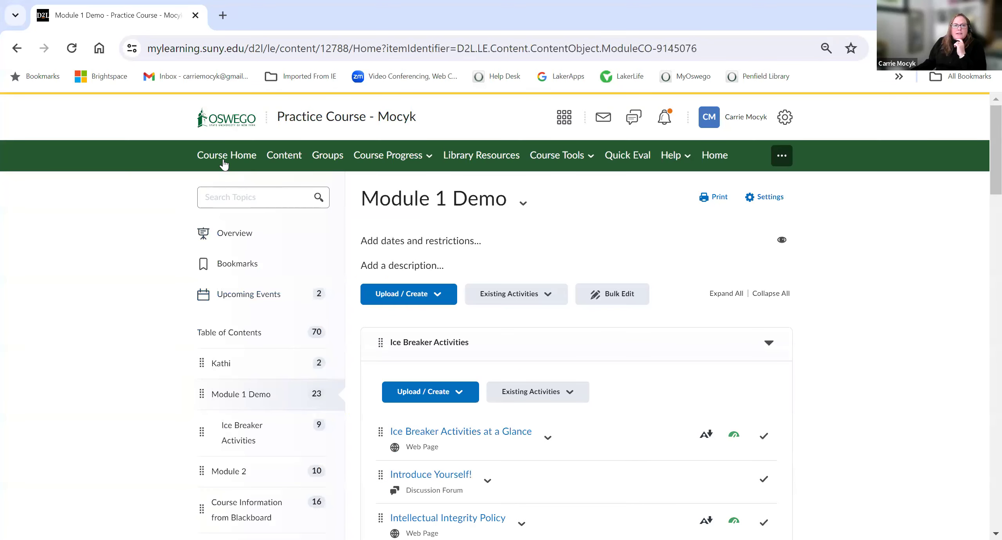
Step: Go to Course Home and open the task's due event on February 5, 2024 in the calendar
left_click(224, 163)
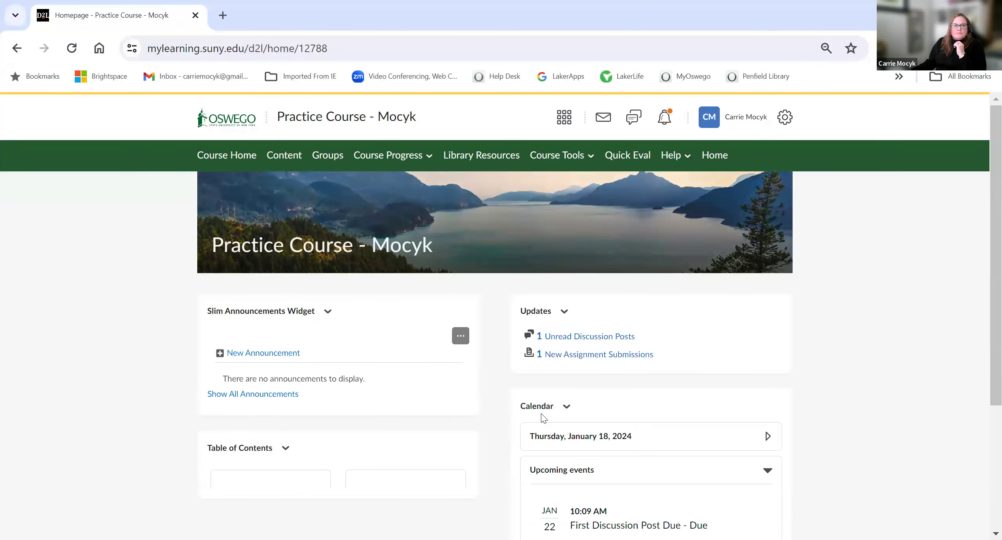
left_click(550, 437)
scroll(551, 440, "down", 3)
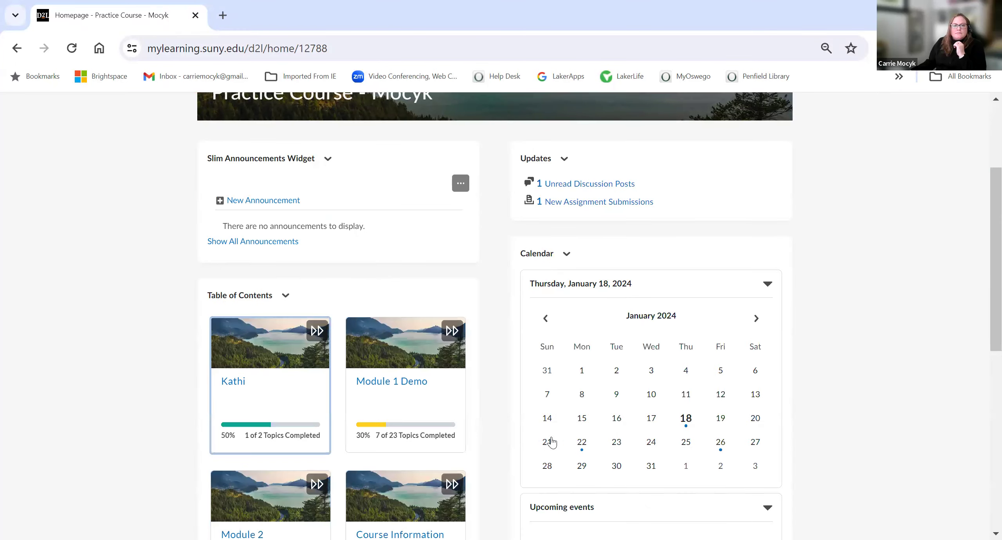
left_click(756, 318)
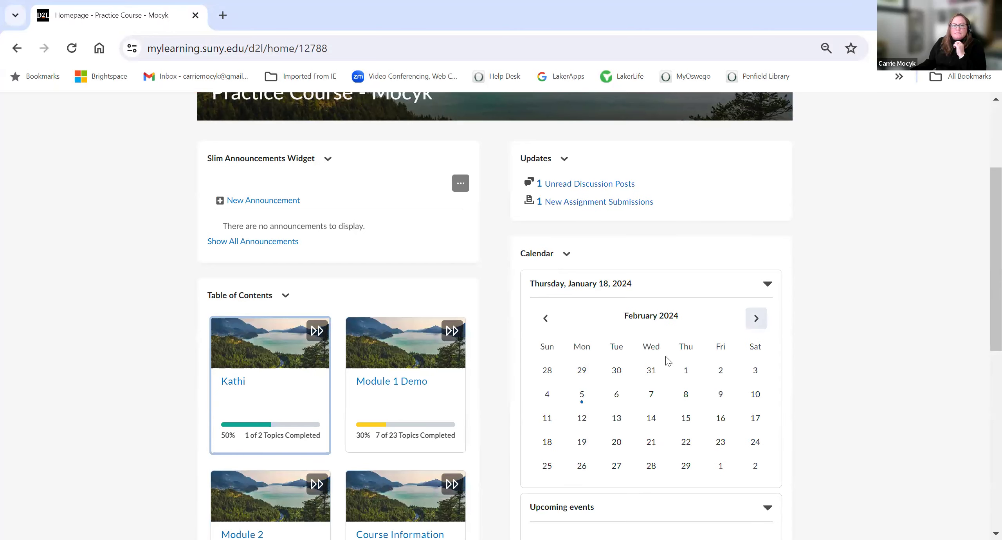
left_click(589, 407)
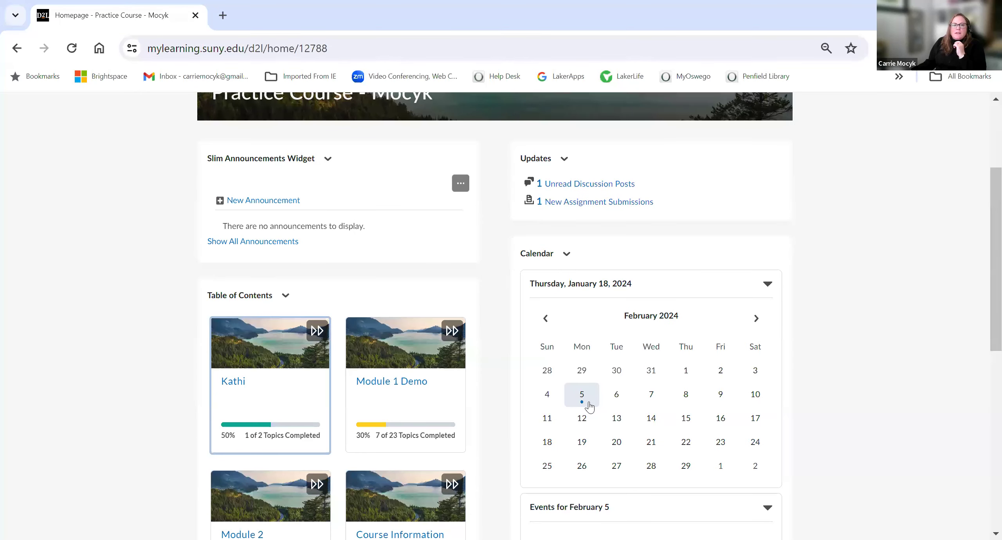
scroll(587, 430, "down", 3)
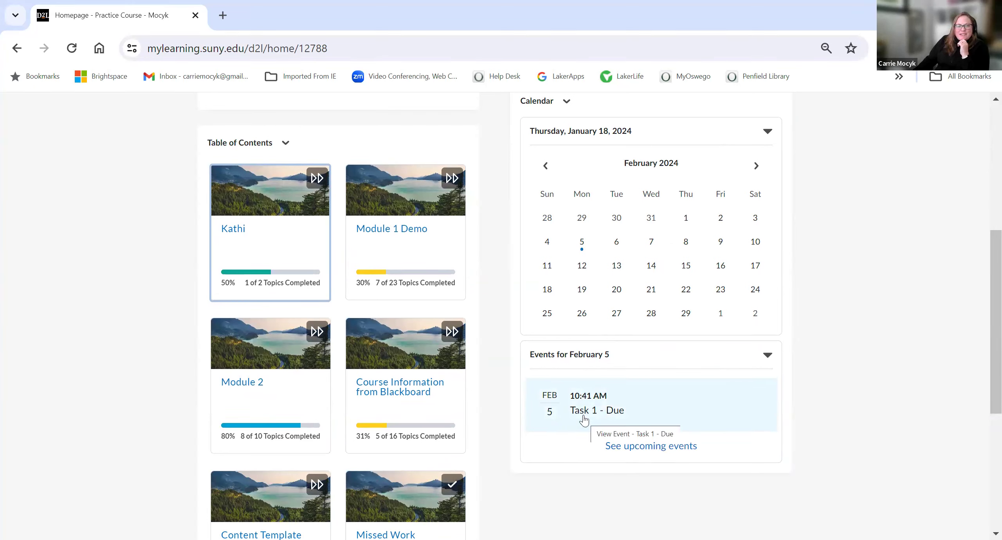
left_click(583, 417)
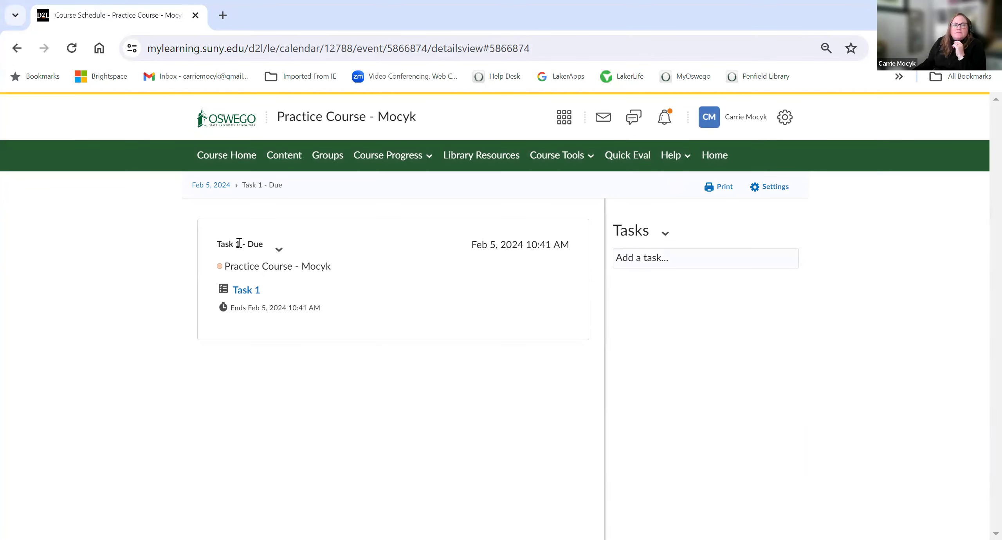
Step: Edit the calendar event's dates and rename its title to First Post Due, then save
left_click(279, 249)
left_click(290, 284)
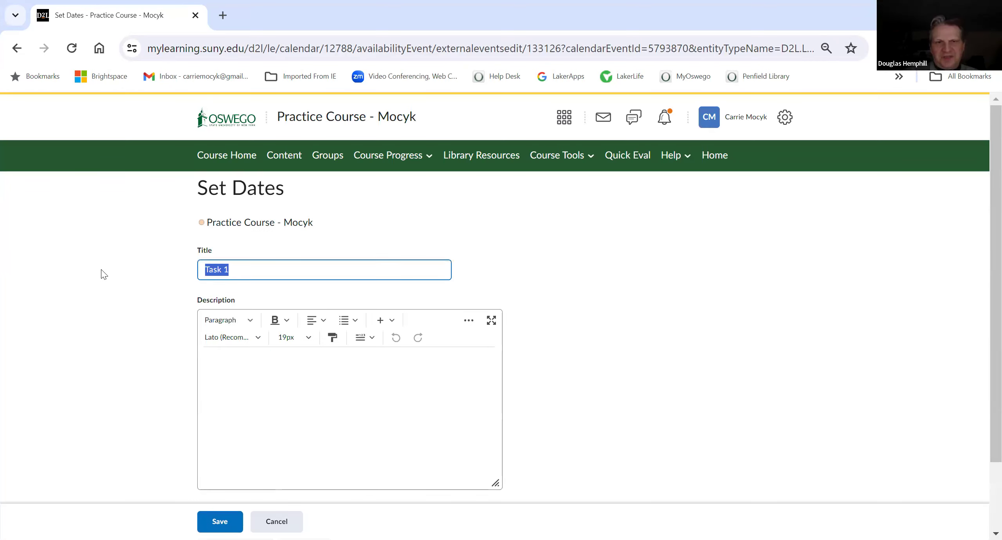
type("First Post Due")
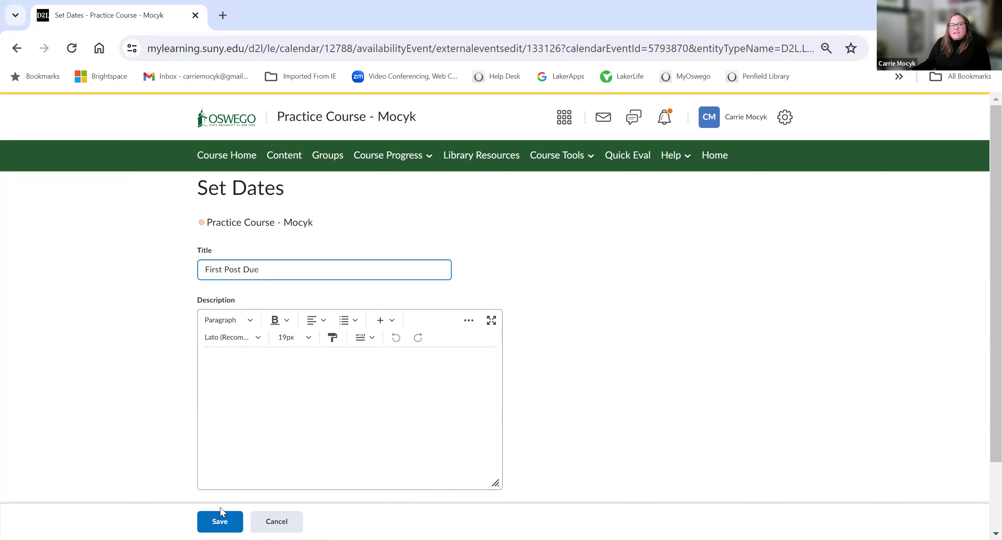
left_click(220, 520)
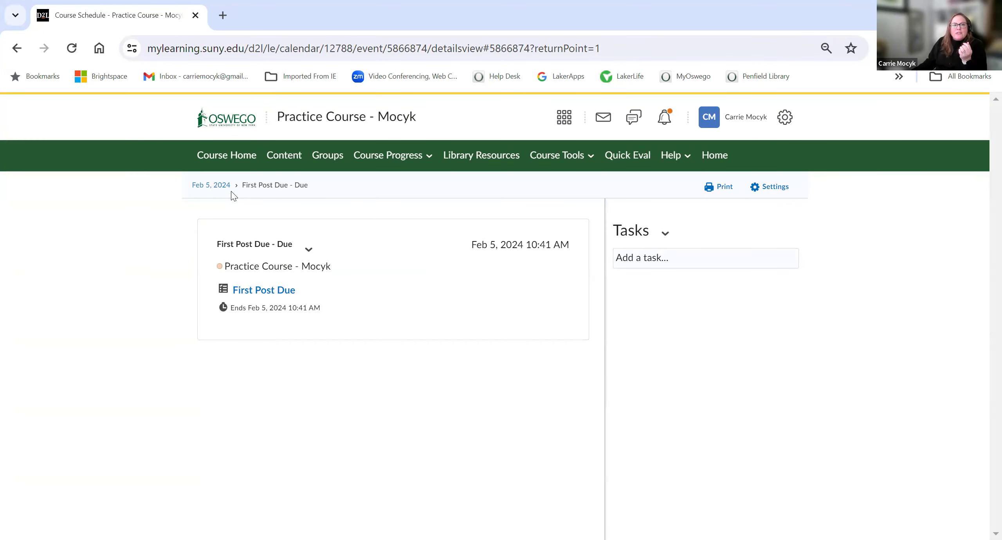
Step: Open the full calendar and view the day of February 5, 2024
left_click(209, 185)
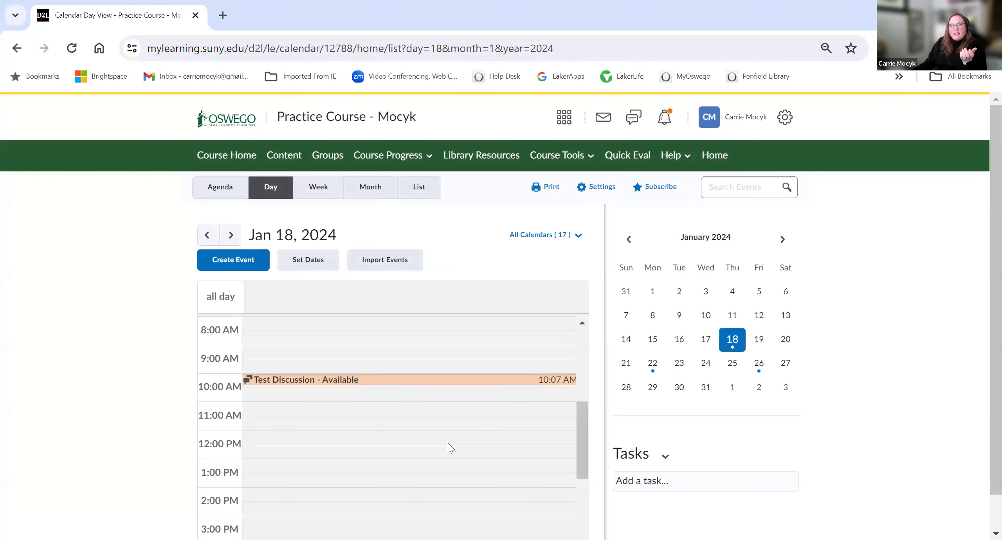
left_click(782, 239)
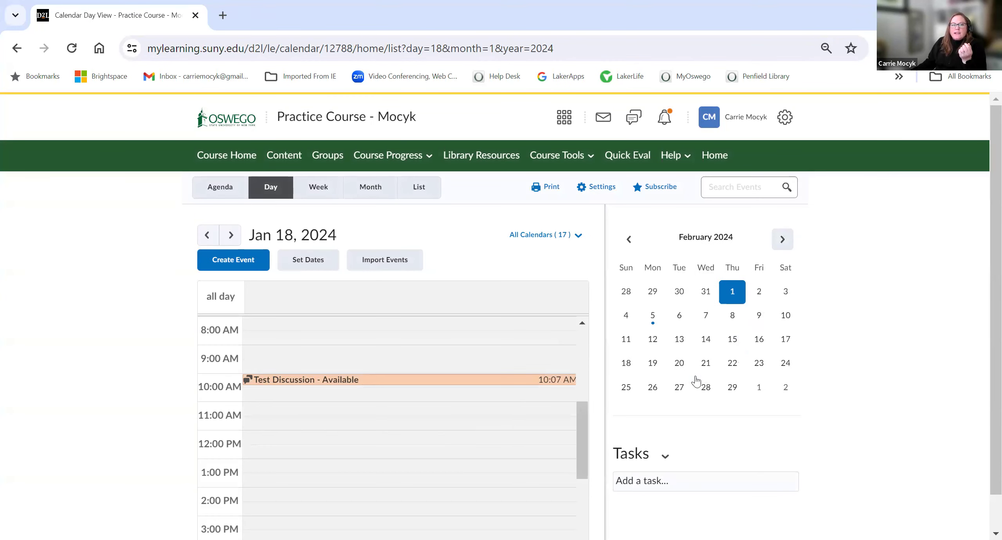
left_click(656, 321)
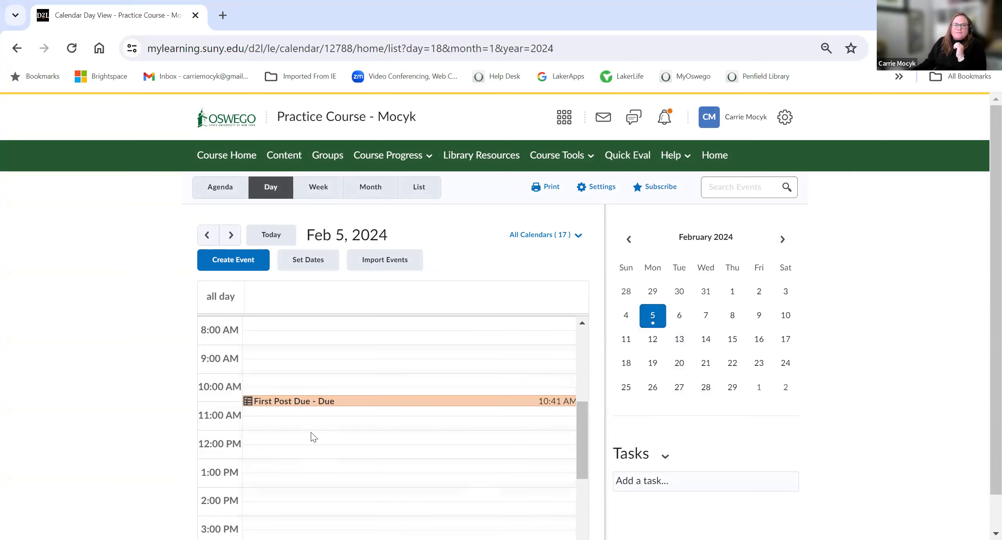
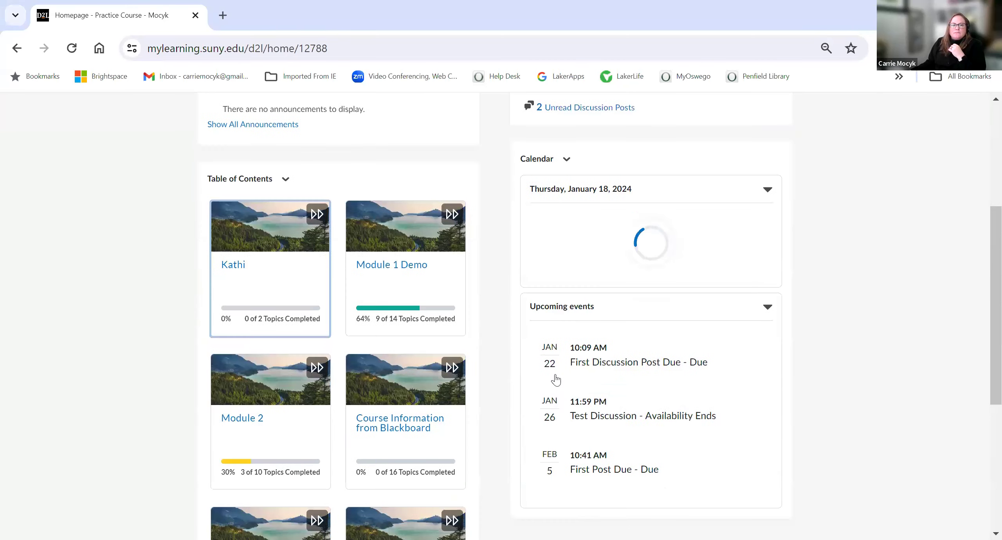
scroll(626, 501, "down", 2)
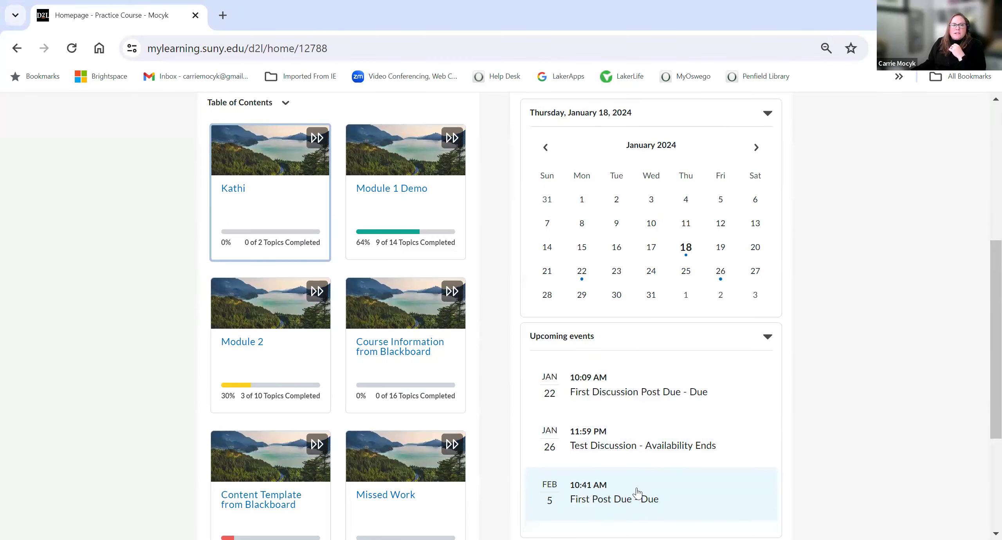
Step: Open Module 1 Demo from the course homepage and scroll through its content list
left_click(374, 189)
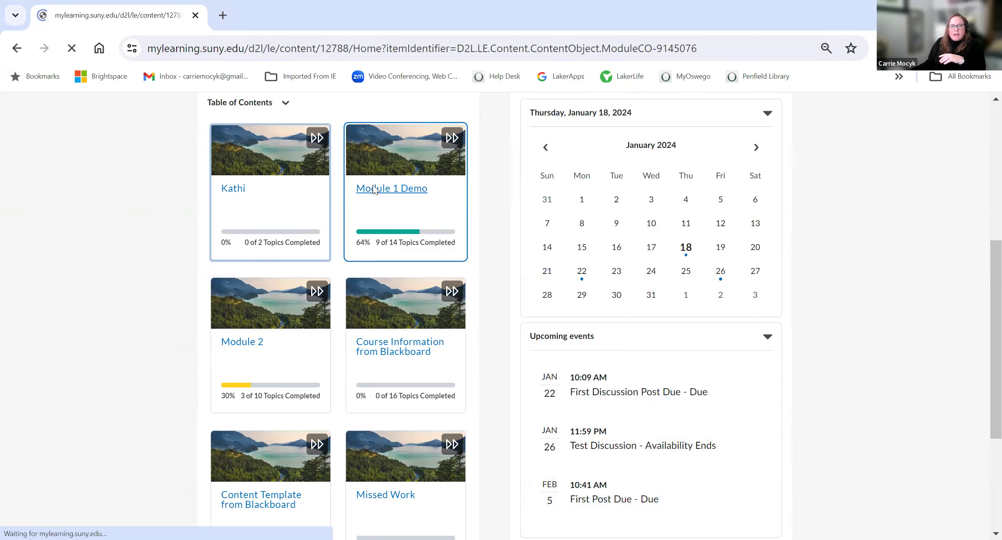
scroll(514, 319, "down", 6)
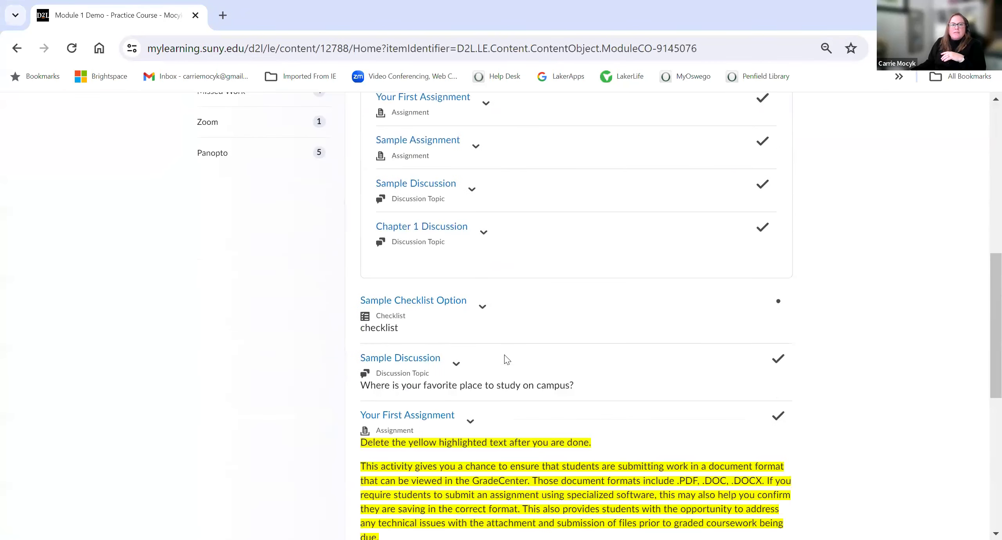
scroll(507, 359, "down", 10)
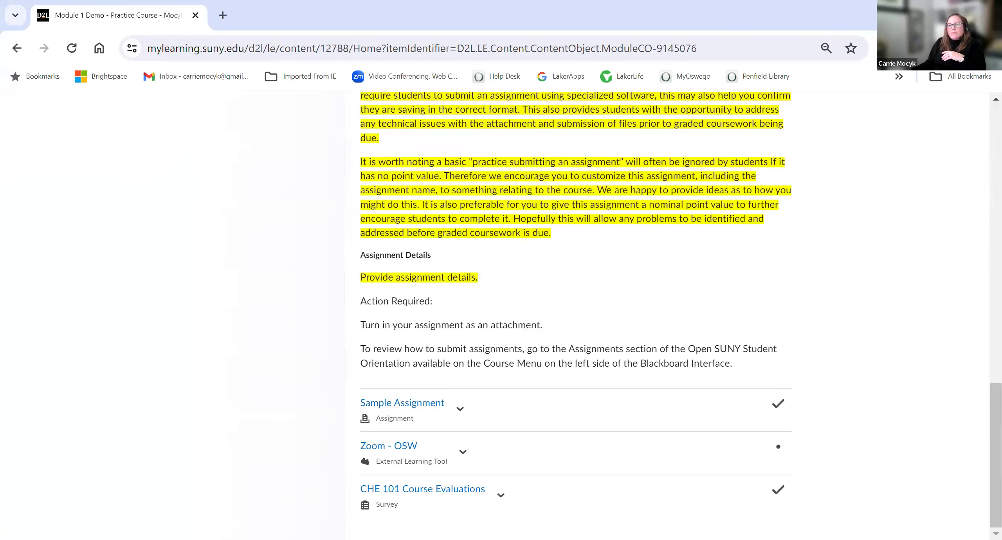
scroll(487, 522, "up", 15)
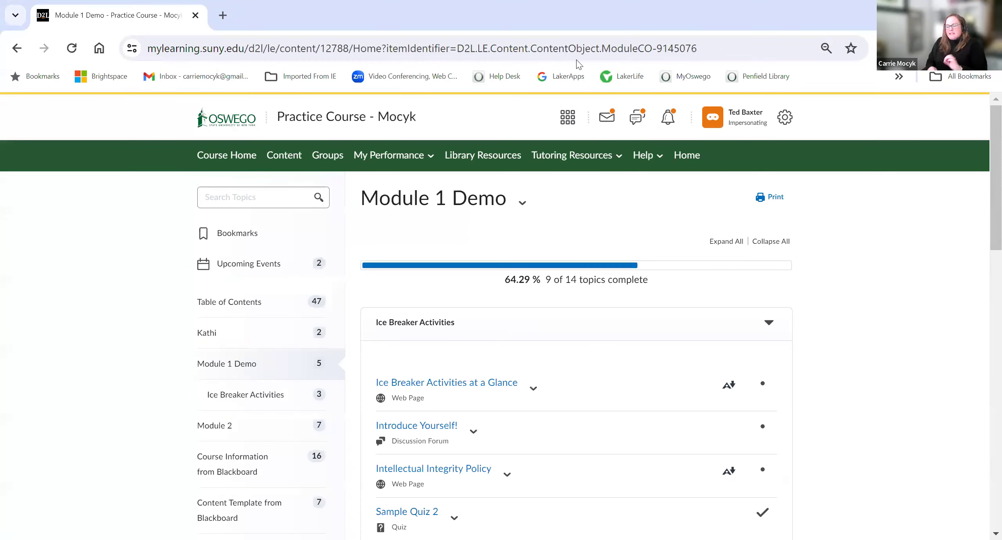
Step: Stop impersonating the student account and reopen the Practice Course - Mocyk course
left_click(746, 125)
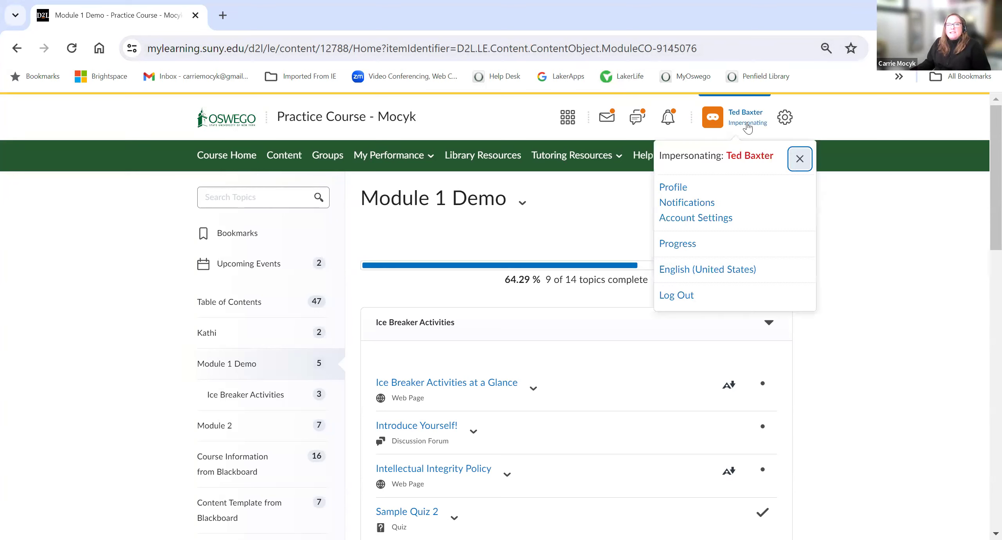
left_click(800, 161)
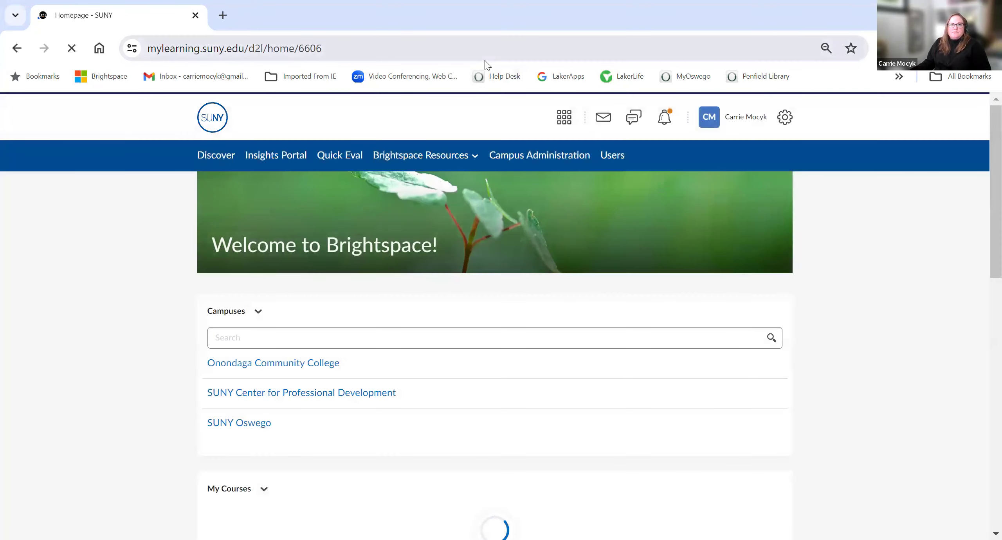
left_click(558, 127)
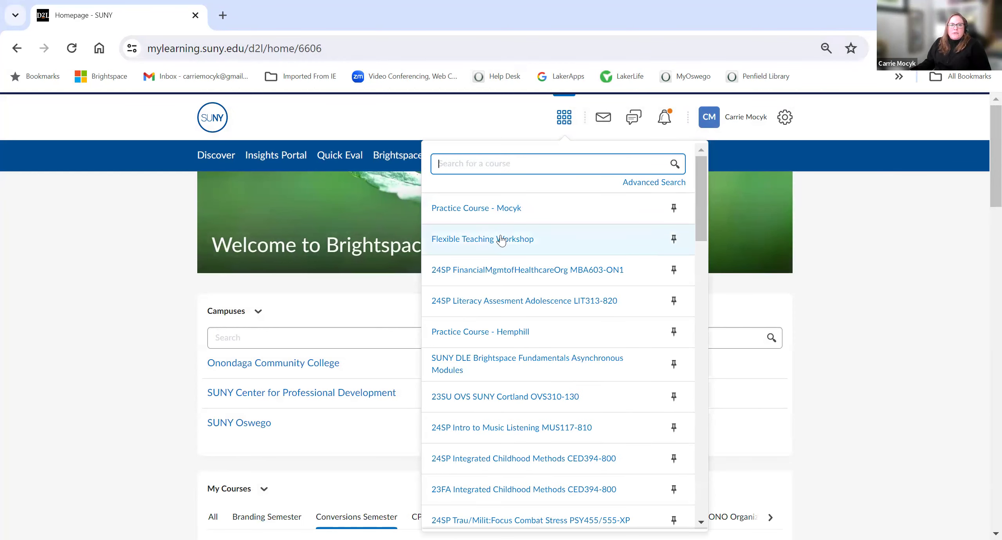
left_click(496, 209)
left_click(495, 209)
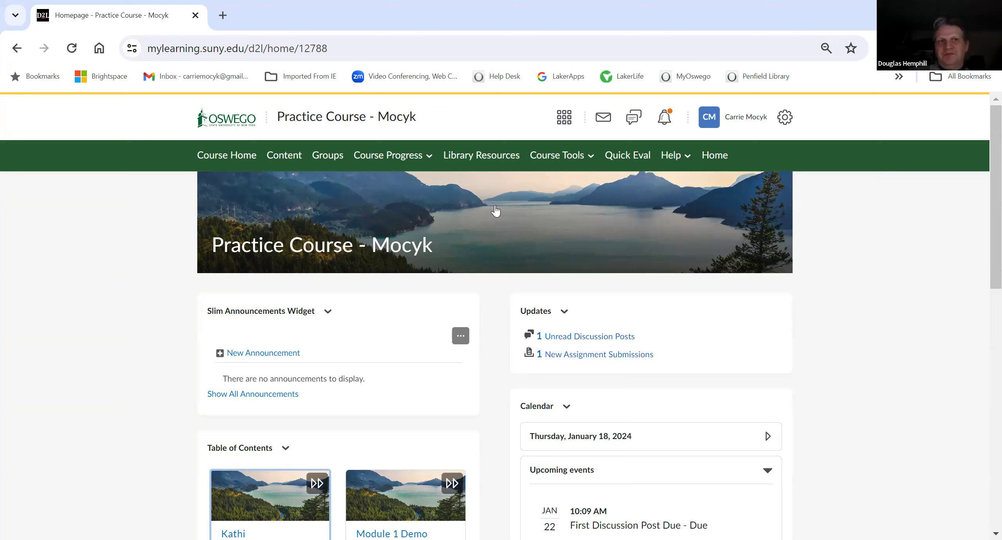
Step: Open Manage Dates from Course Admin, filter to Checklist tools only, and review the listed checklist items' dates
left_click(572, 154)
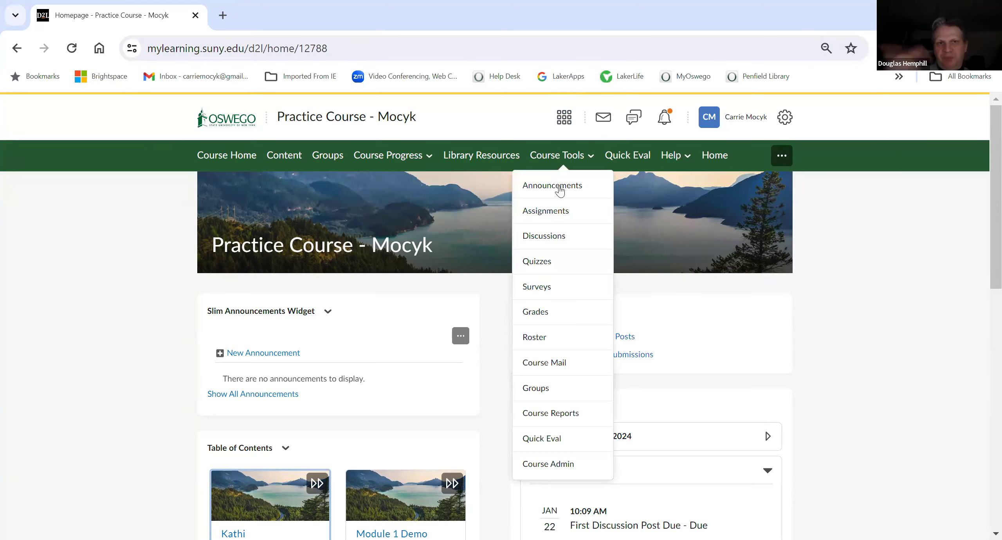
left_click(543, 465)
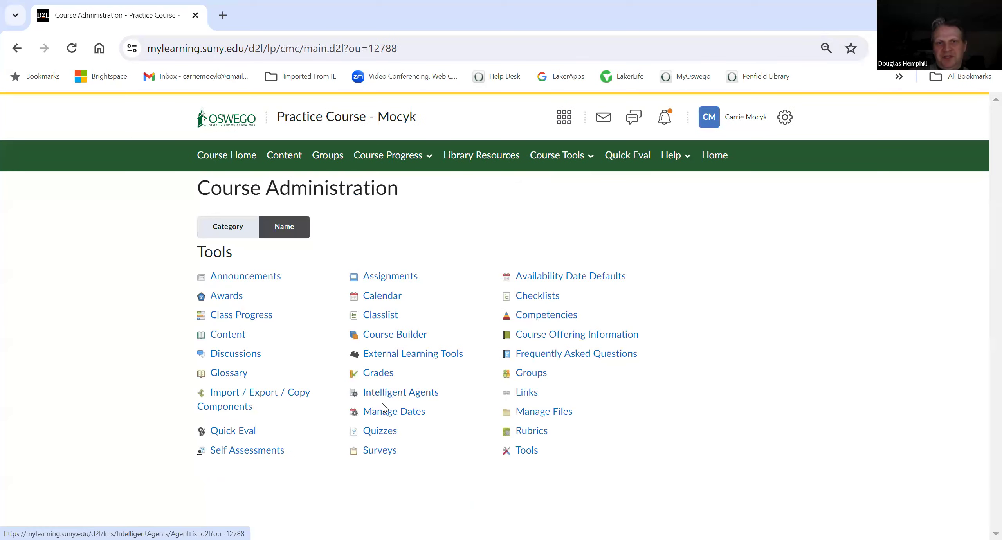
left_click(384, 410)
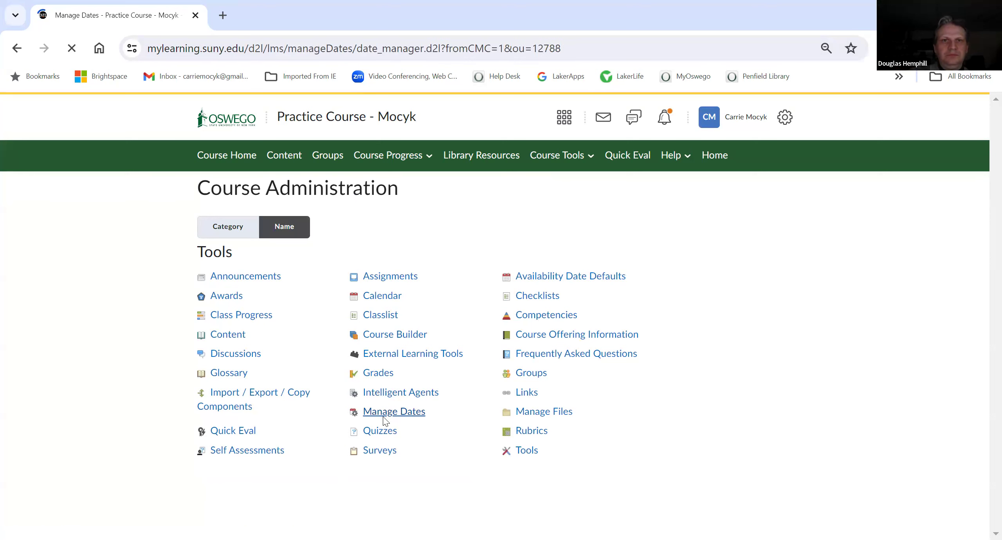
left_click(21, 318)
left_click(257, 334)
scroll(261, 368, "down", 2)
scroll(261, 368, "down", 10)
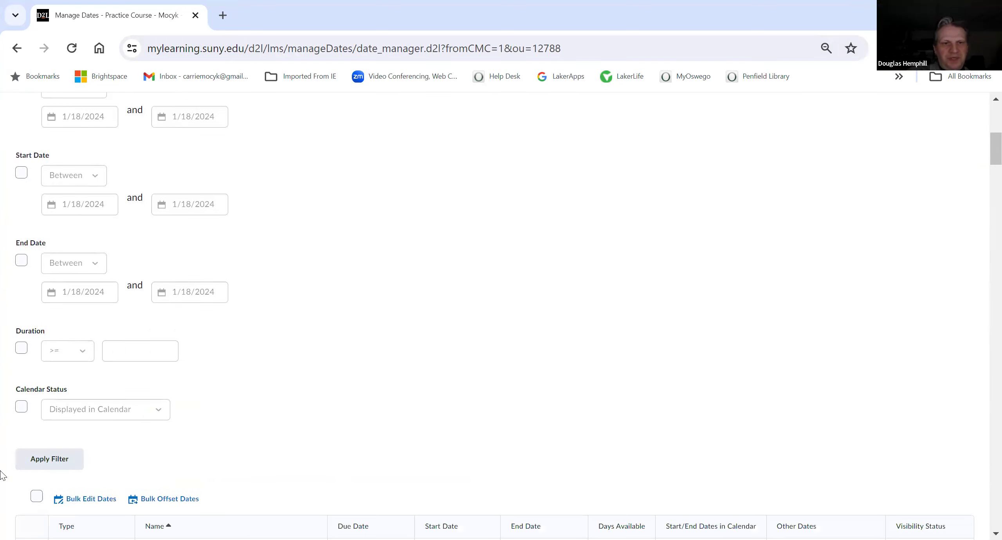
left_click(45, 385)
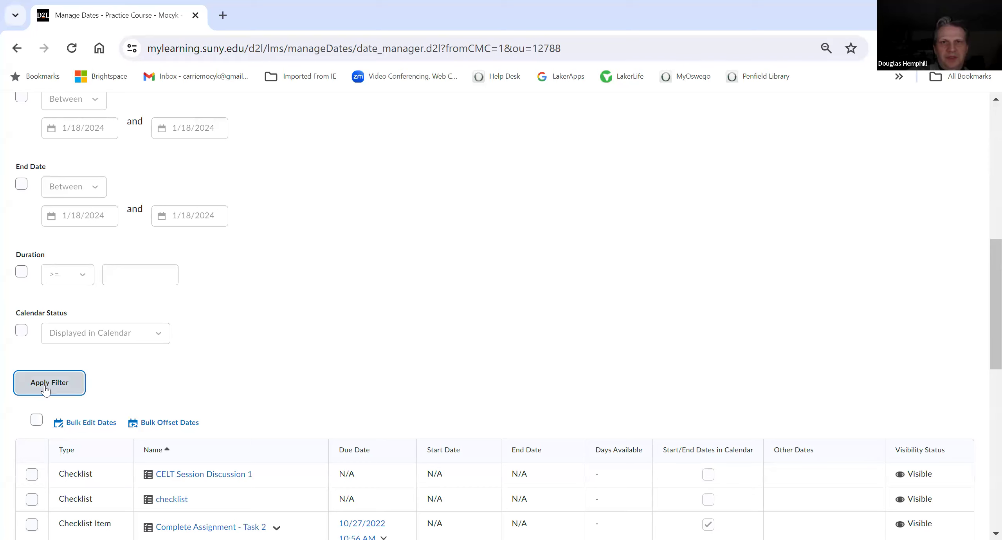
scroll(273, 317, "down", 6)
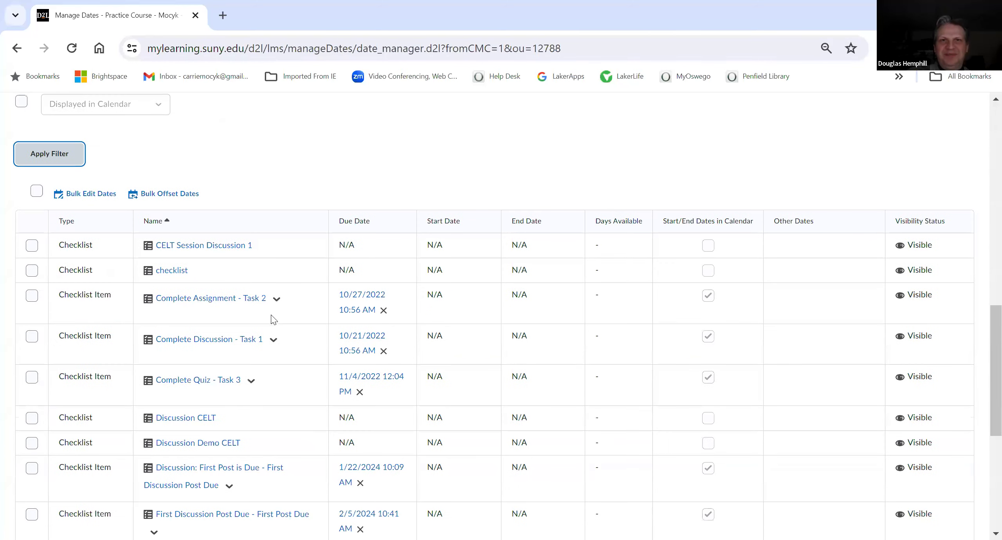
scroll(495, 316, "down", 2)
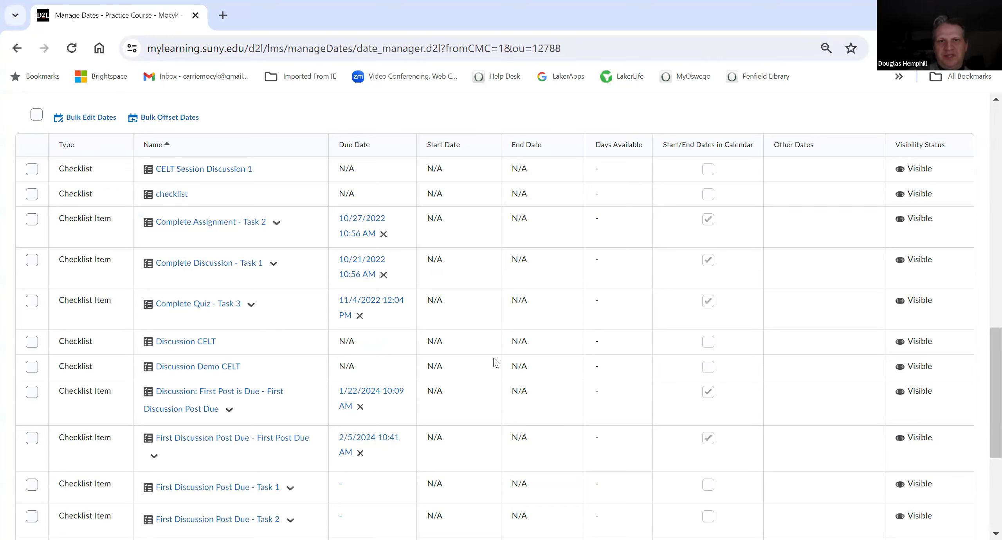
scroll(428, 400, "up", 10)
scroll(430, 352, "up", 10)
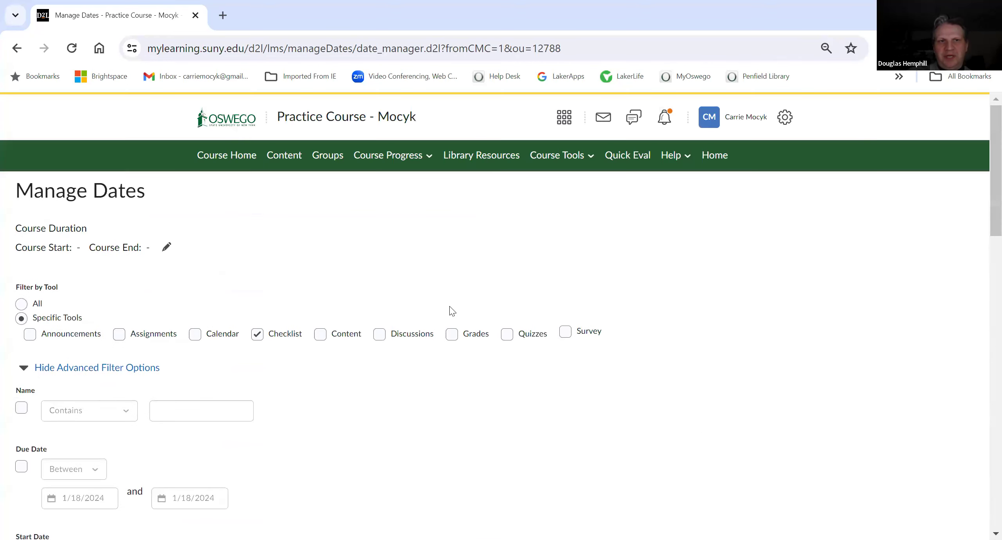
Step: Open Discussions and examine the Ask a Question forum's properties and restrictions without keeping any changes
left_click(550, 156)
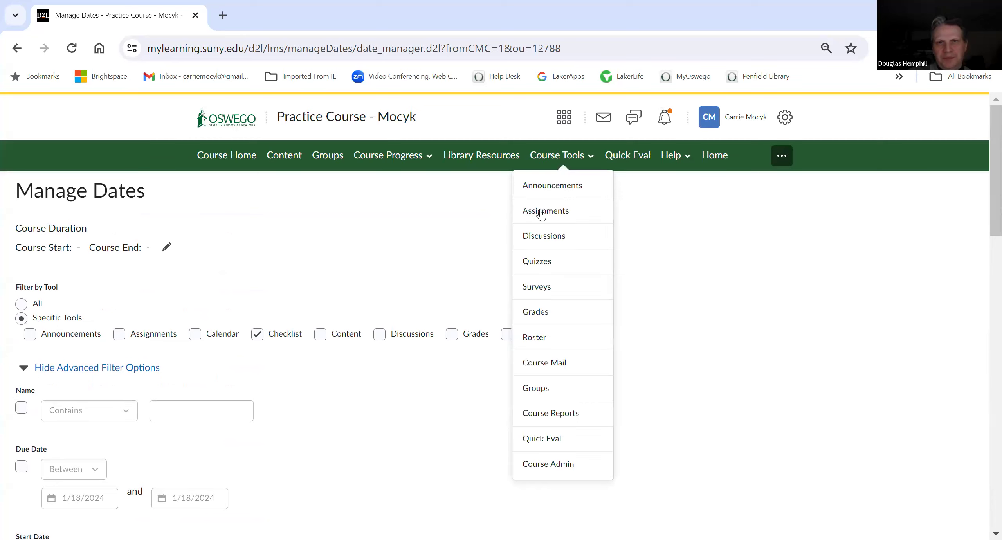
left_click(537, 243)
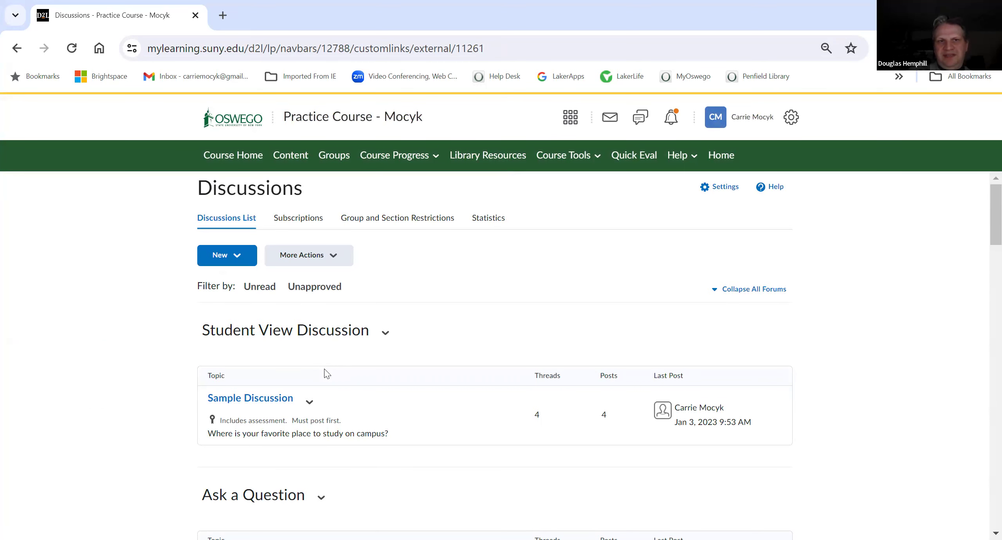
scroll(324, 373, "down", 2)
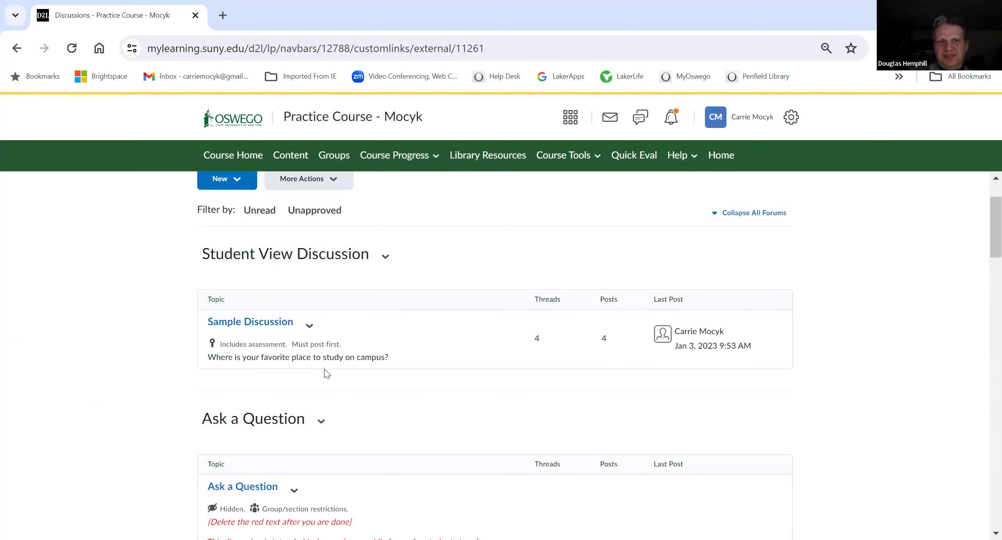
scroll(324, 374, "down", 2)
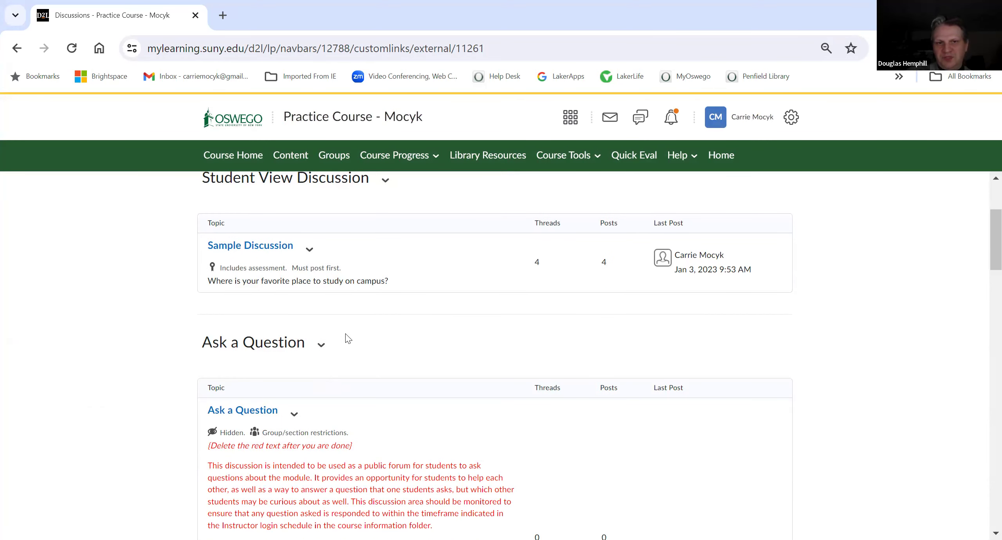
left_click(321, 345)
left_click(340, 433)
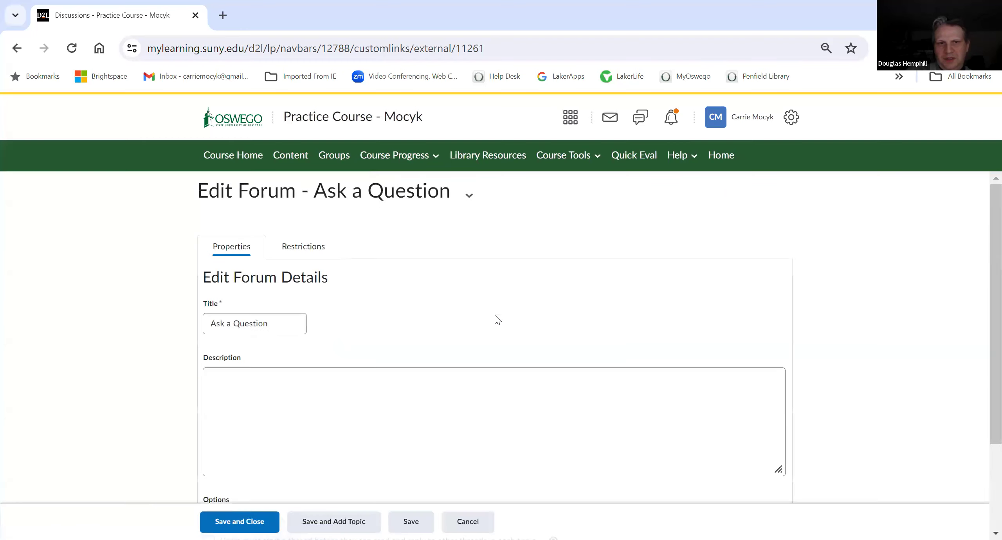
scroll(495, 352, "down", 1)
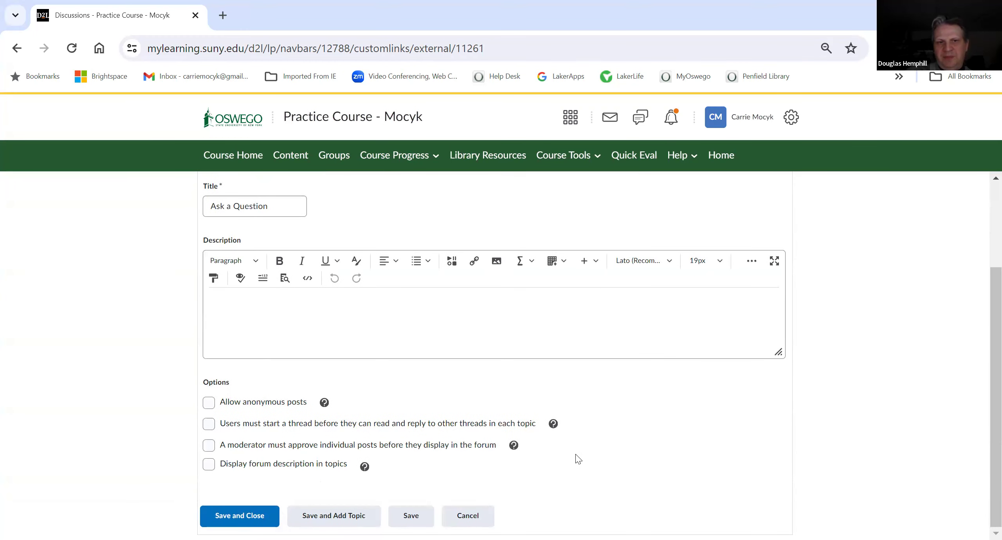
scroll(579, 459, "up", 3)
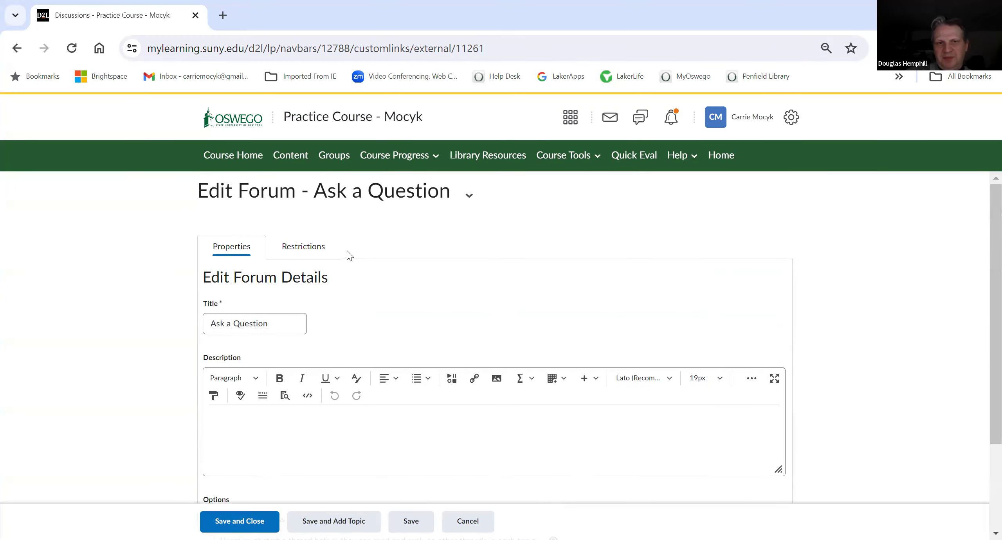
left_click(305, 246)
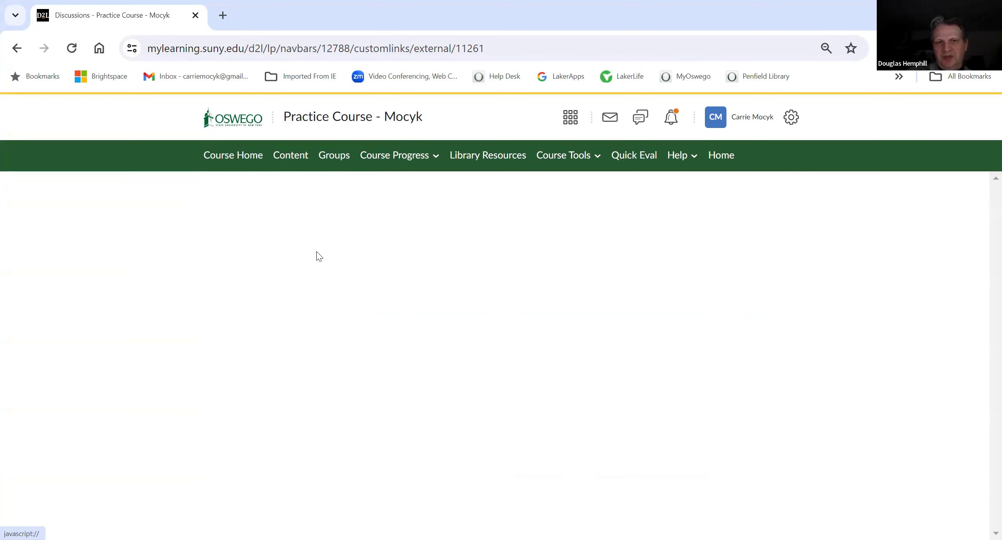
scroll(391, 318, "down", 2)
scroll(501, 354, "down", 5)
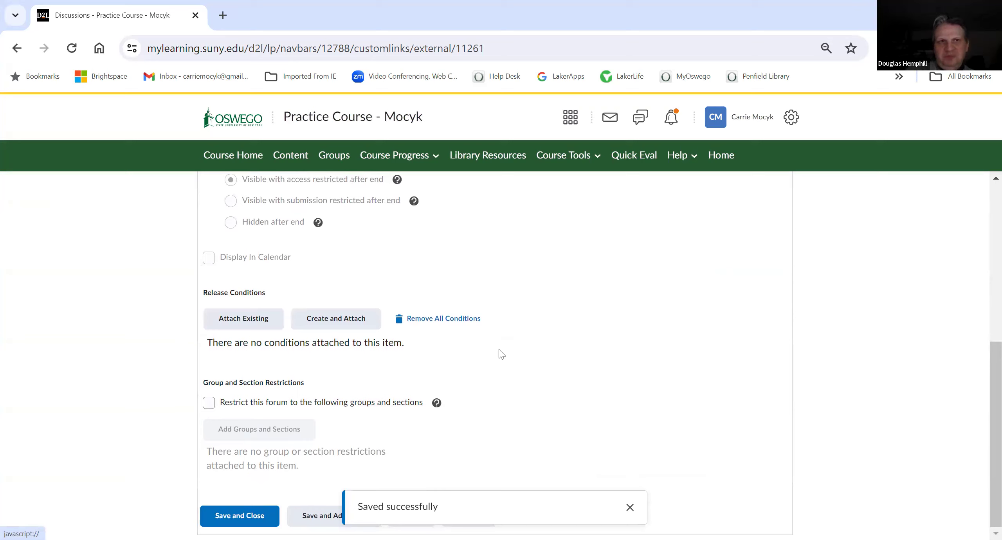
left_click(470, 516)
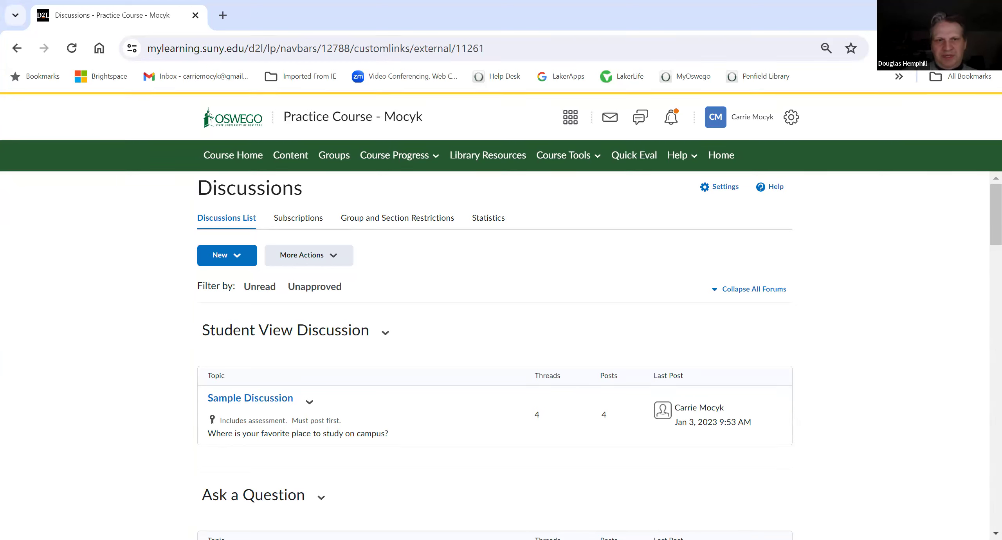
Step: Open the Sample Discussion topic for editing, browse LinkedIn Learning quicklinks for Microsoft Excel in its description, then close without saving
left_click(309, 402)
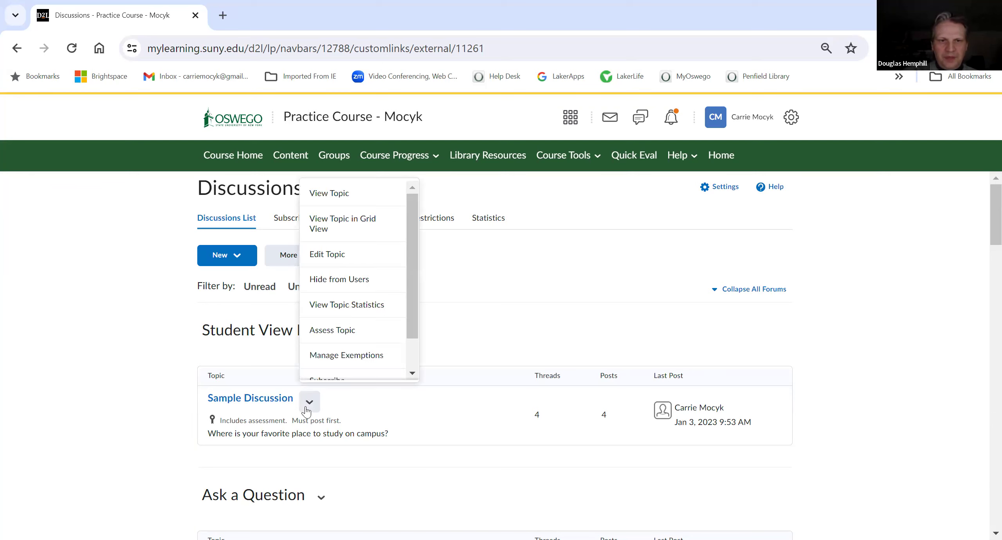
left_click(324, 259)
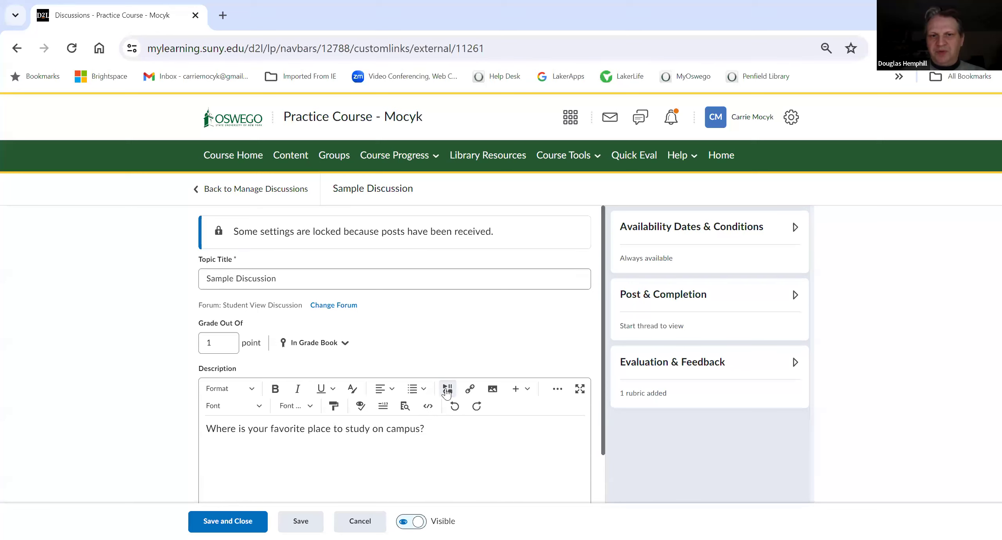
left_click(468, 394)
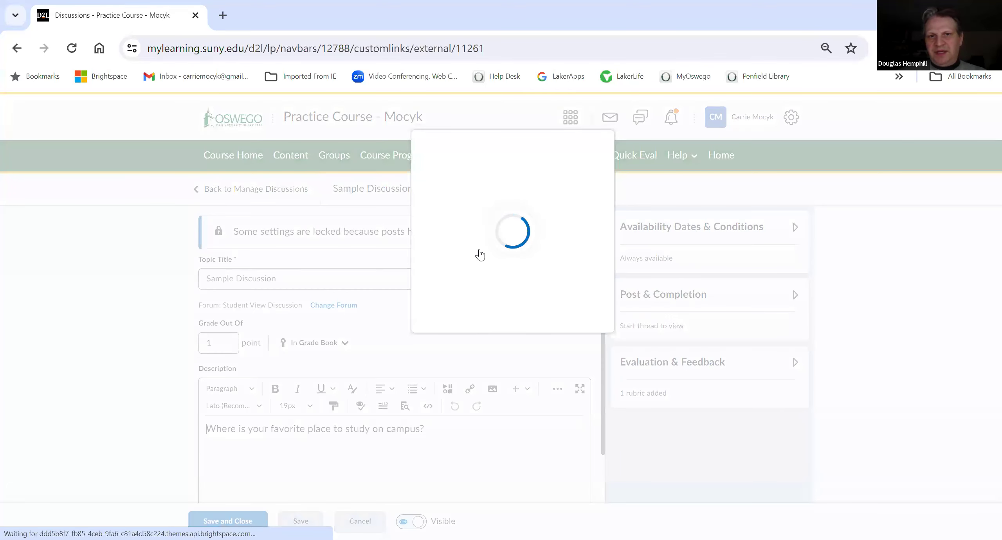
scroll(474, 299, "down", 2)
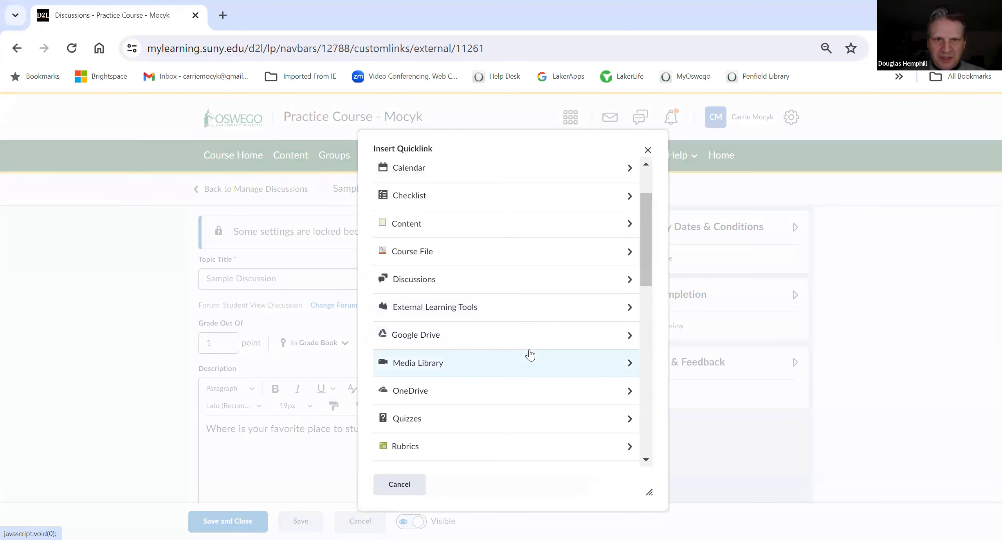
scroll(522, 372, "down", 3)
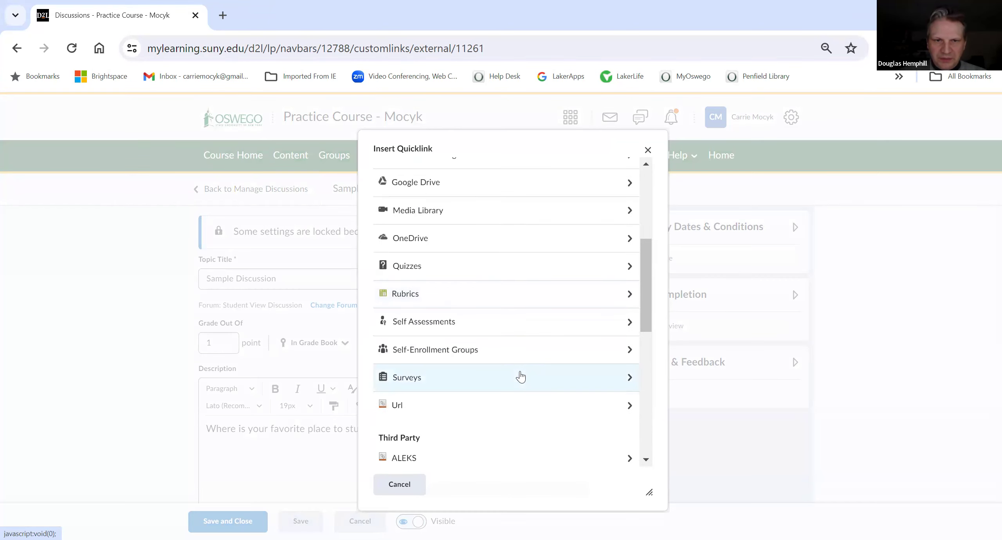
scroll(516, 375, "down", 3)
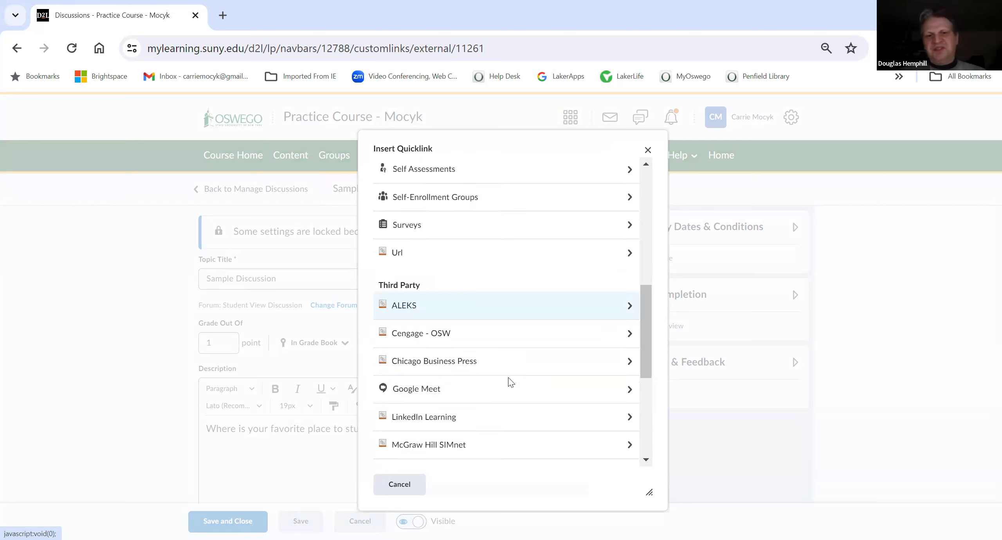
left_click(450, 424)
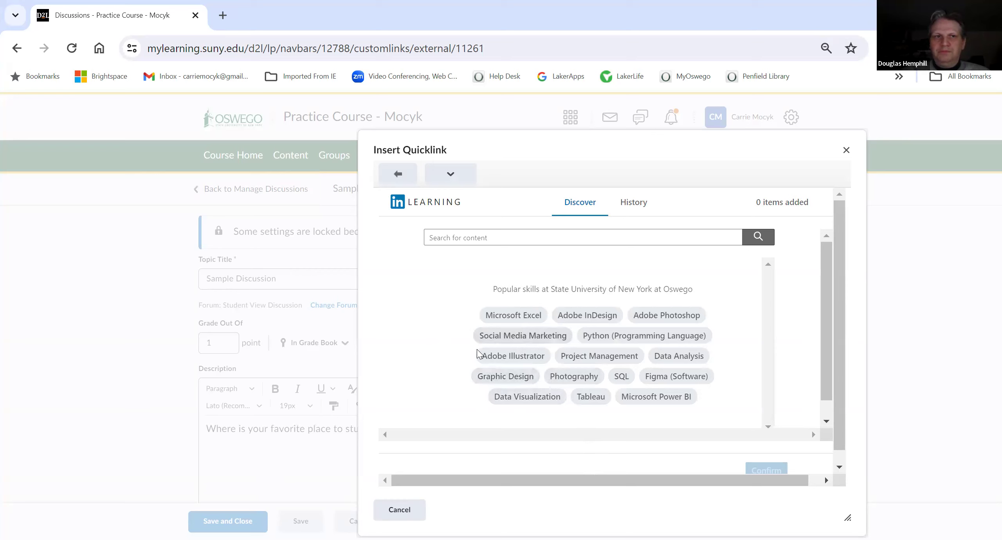
left_click(496, 322)
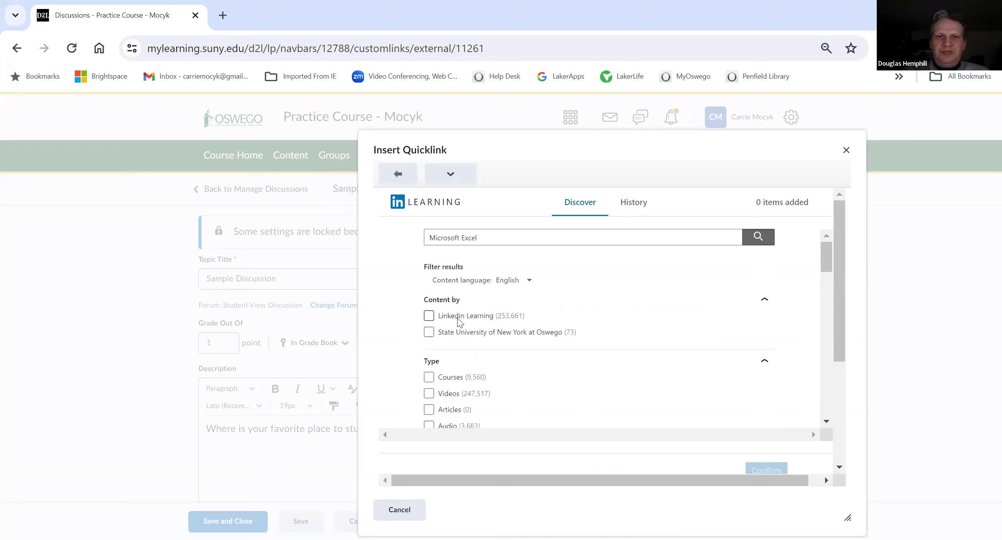
scroll(433, 356, "down", 2)
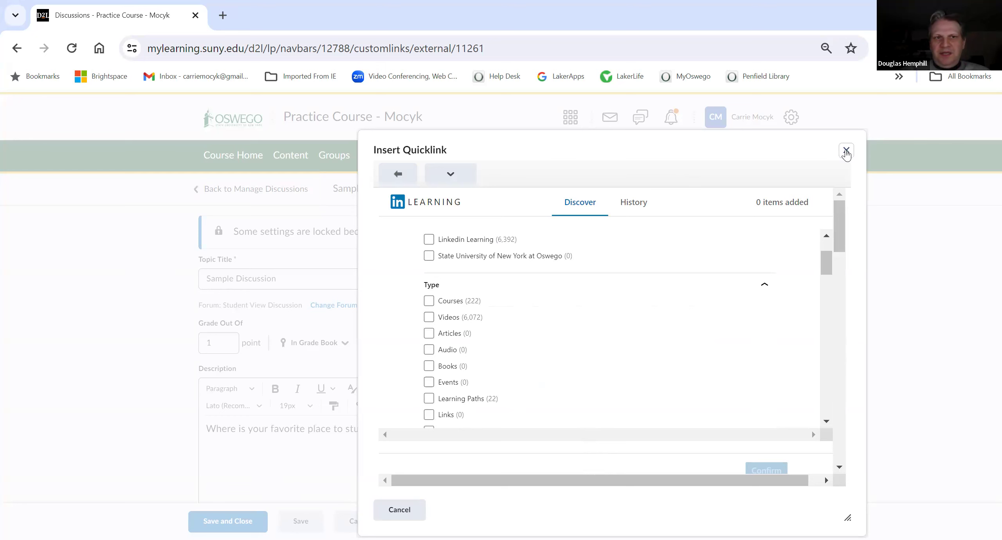
left_click(845, 151)
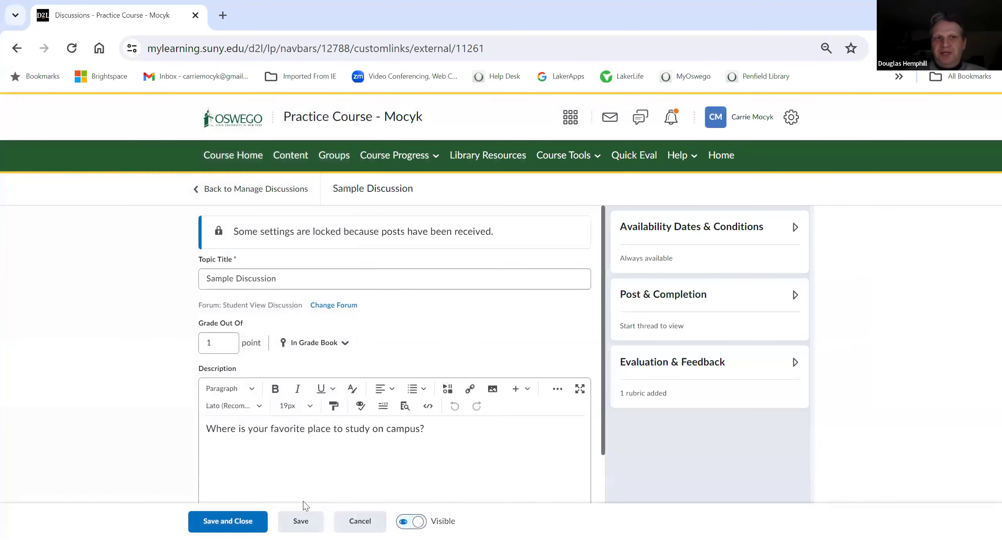
left_click(354, 524)
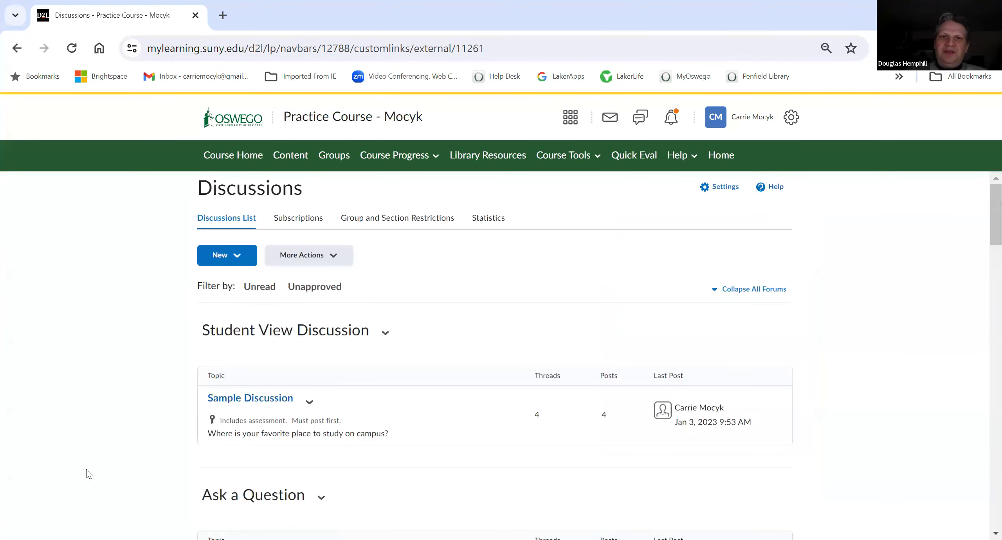
Step: Return to the course homepage and scroll to examine the Calendar widget's upcoming events
left_click(233, 155)
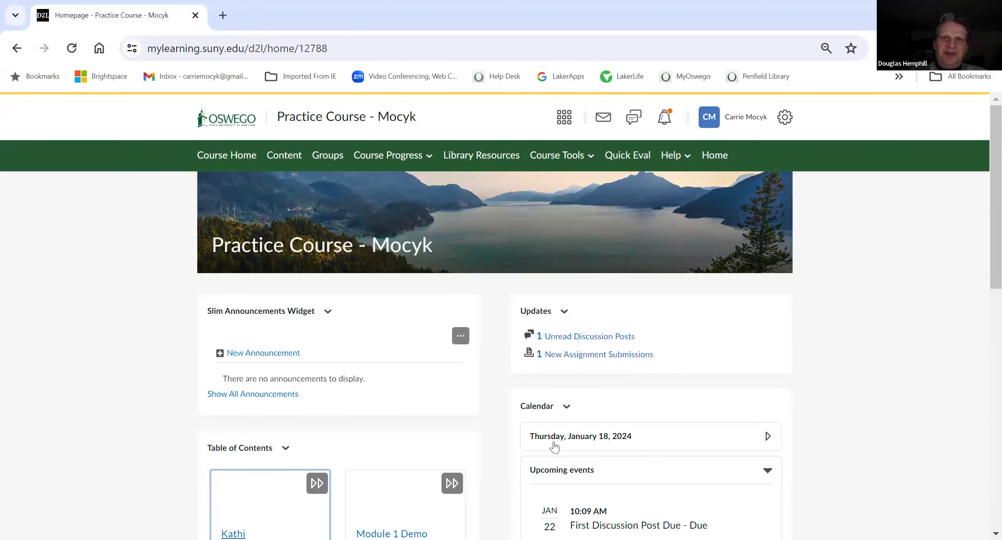
scroll(553, 446, "down", 2)
scroll(554, 446, "down", 4)
scroll(553, 446, "up", 6)
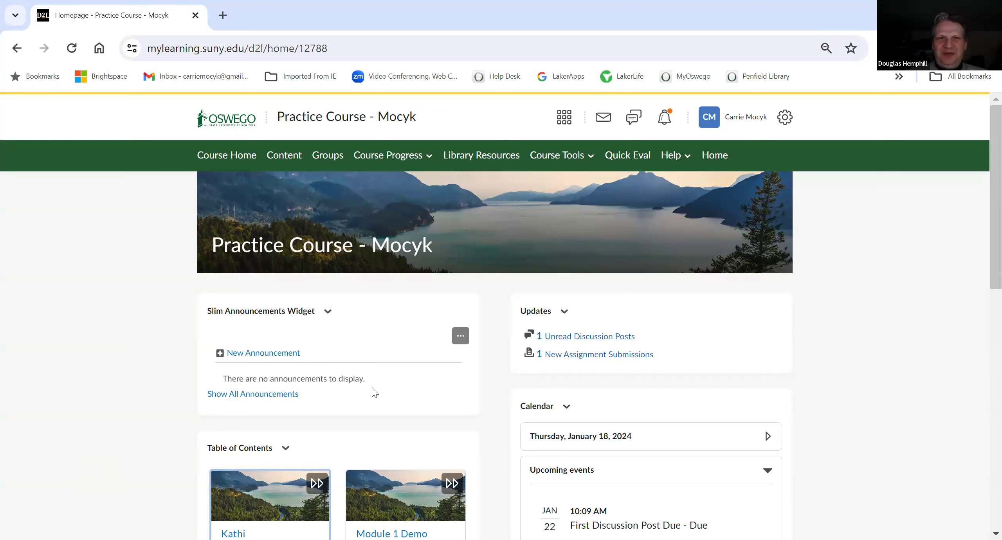
scroll(628, 430, "down", 2)
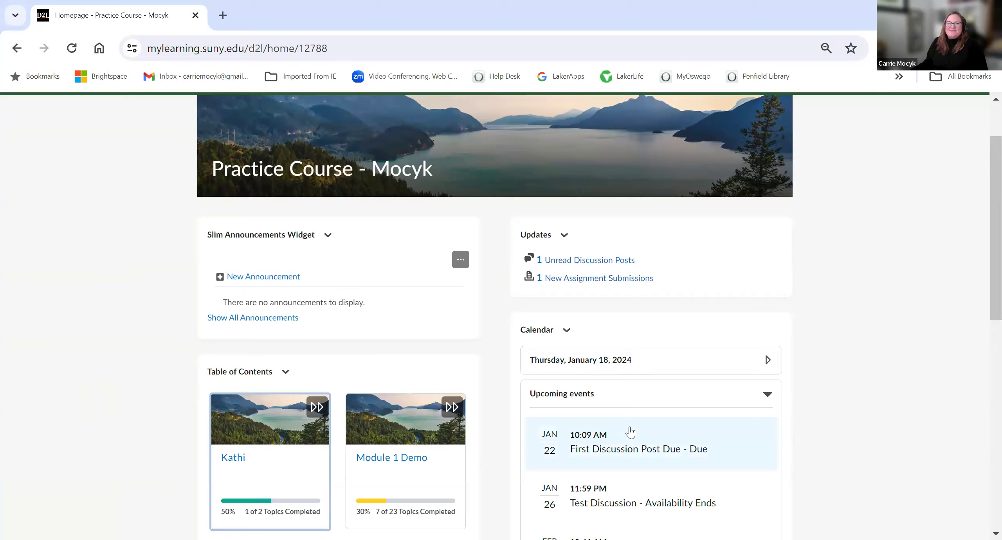